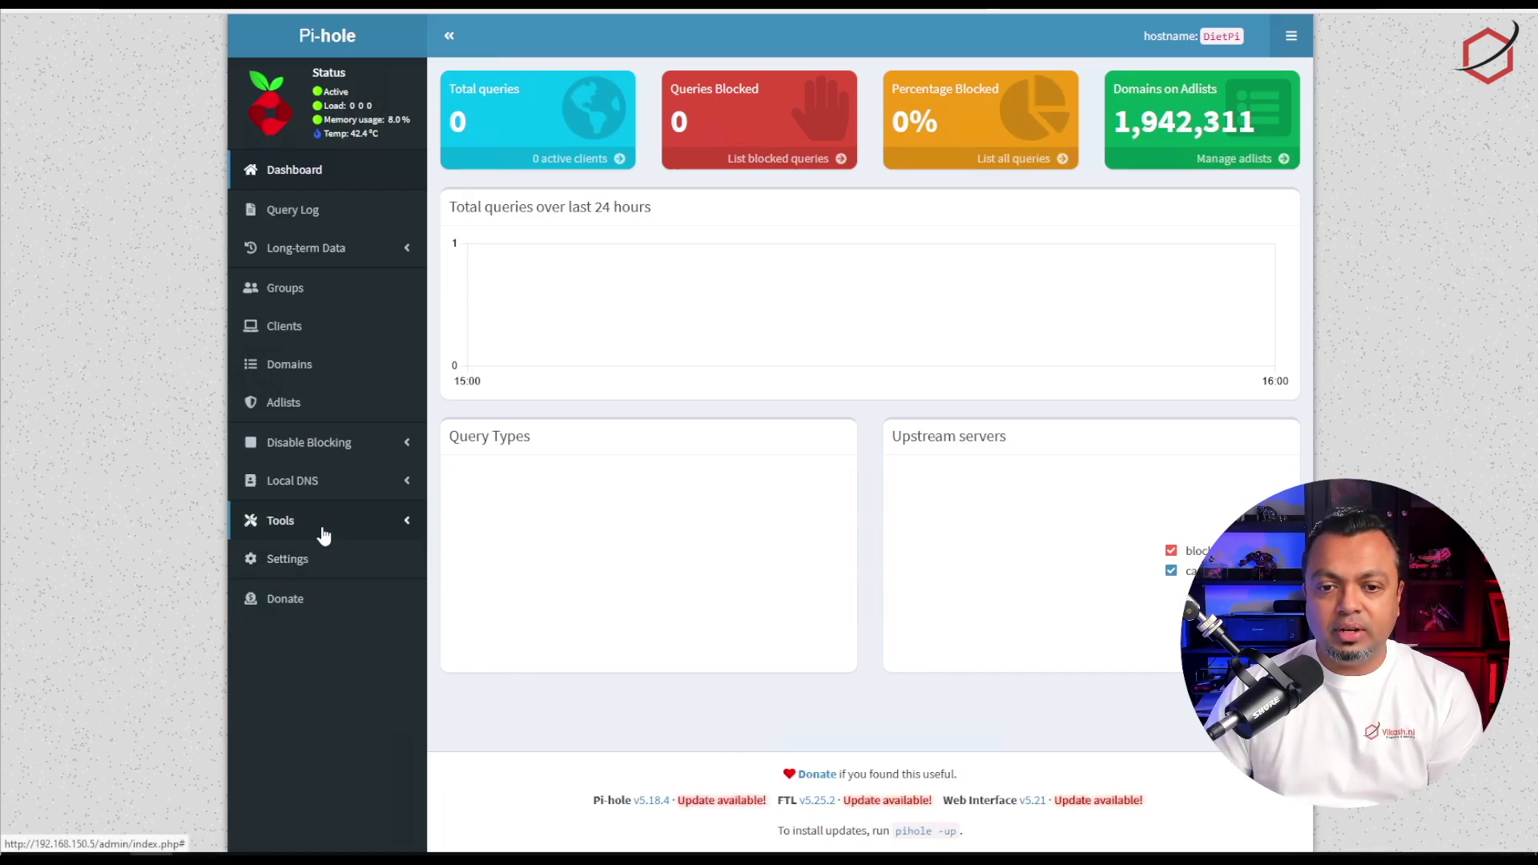
Download a Teleporter backup of the Pi-hole settings and lists to the Downloads folder.
left_click(319, 558)
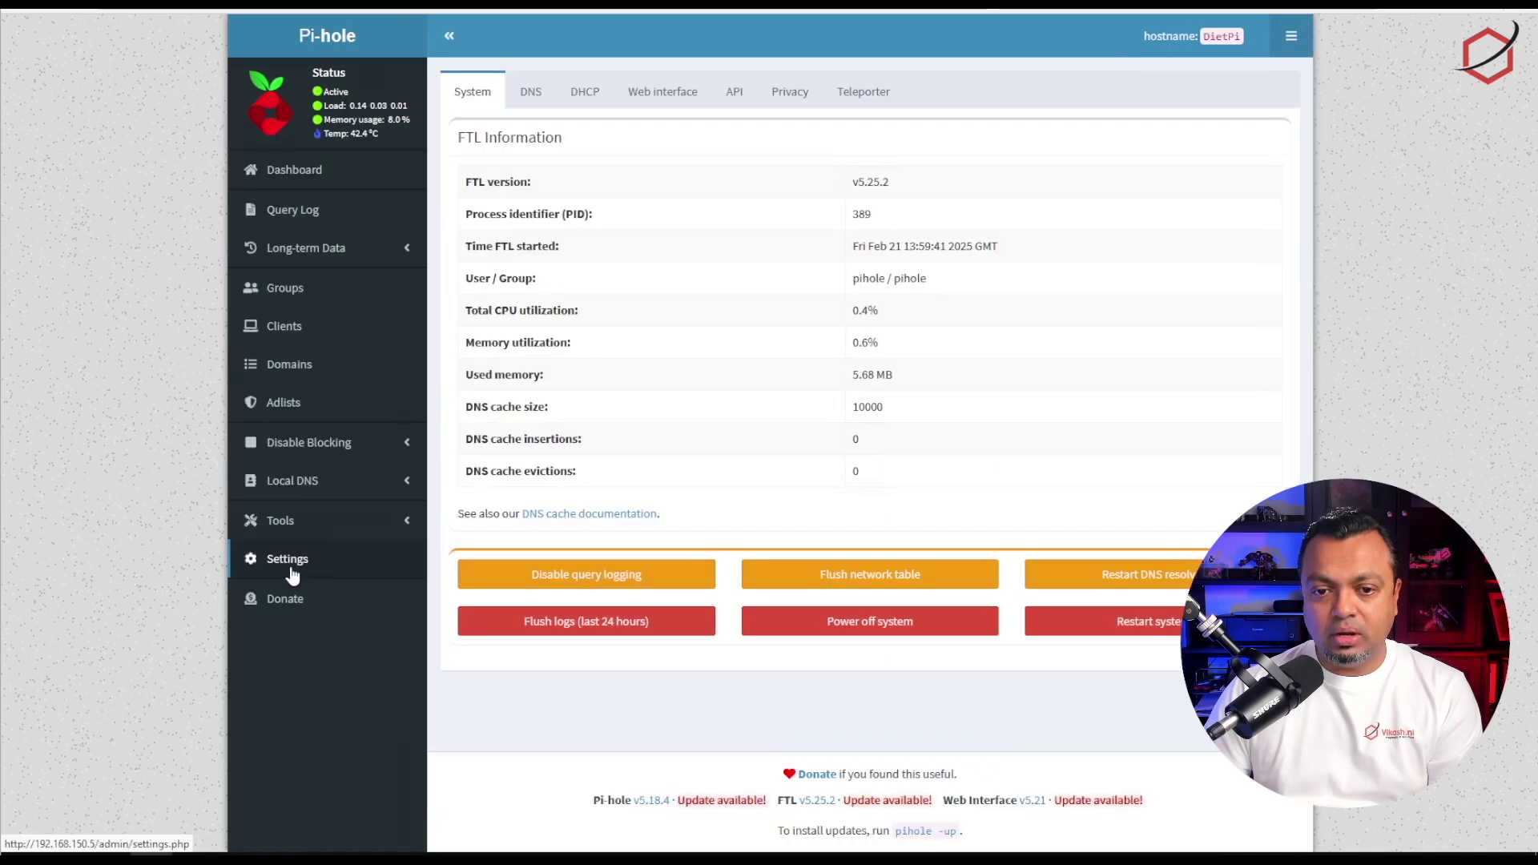
left_click(855, 98)
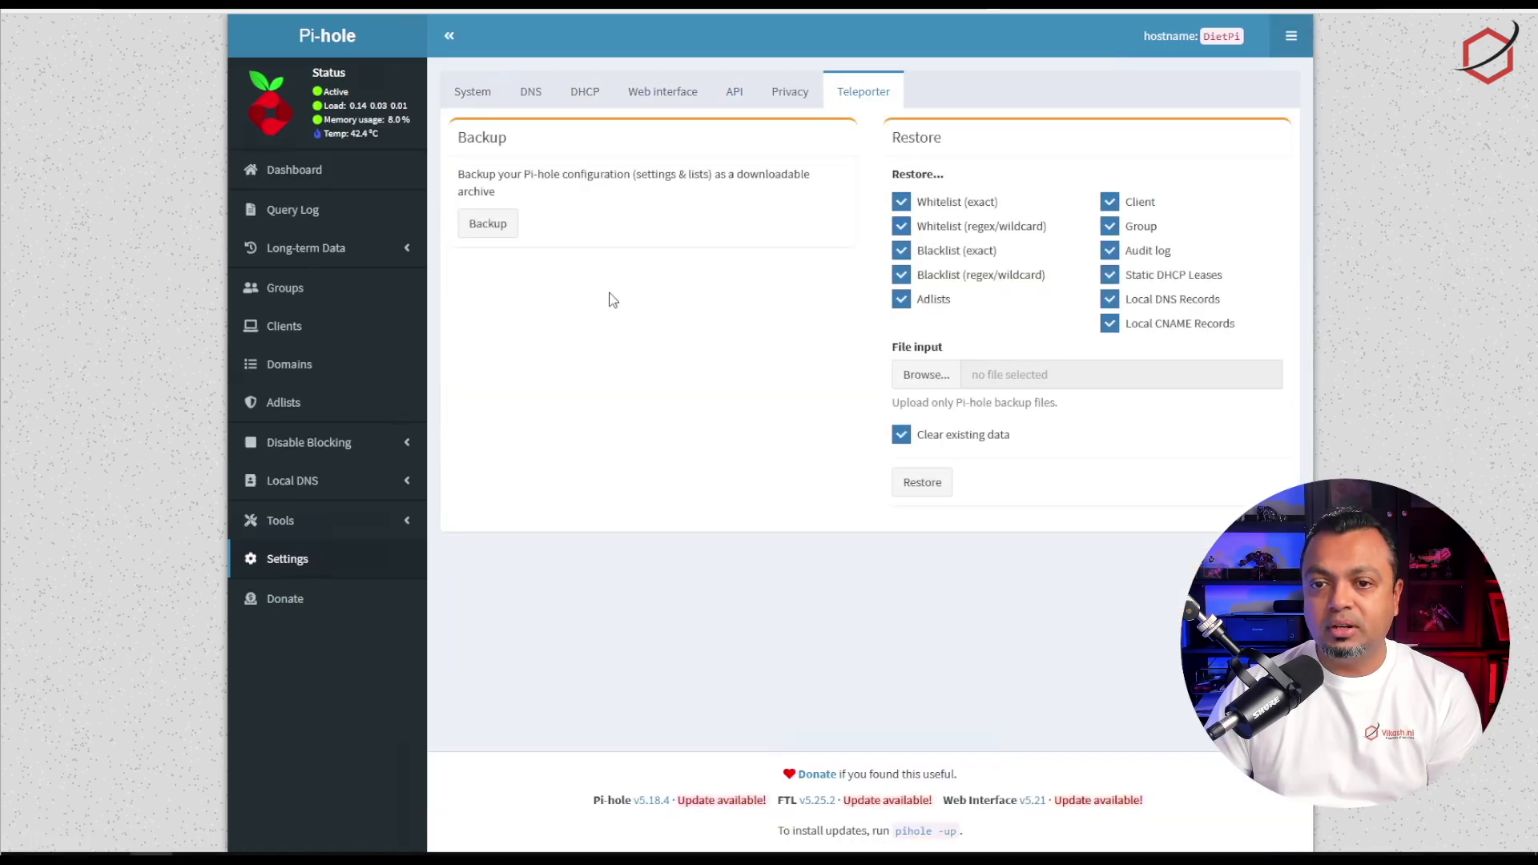
left_click(498, 232)
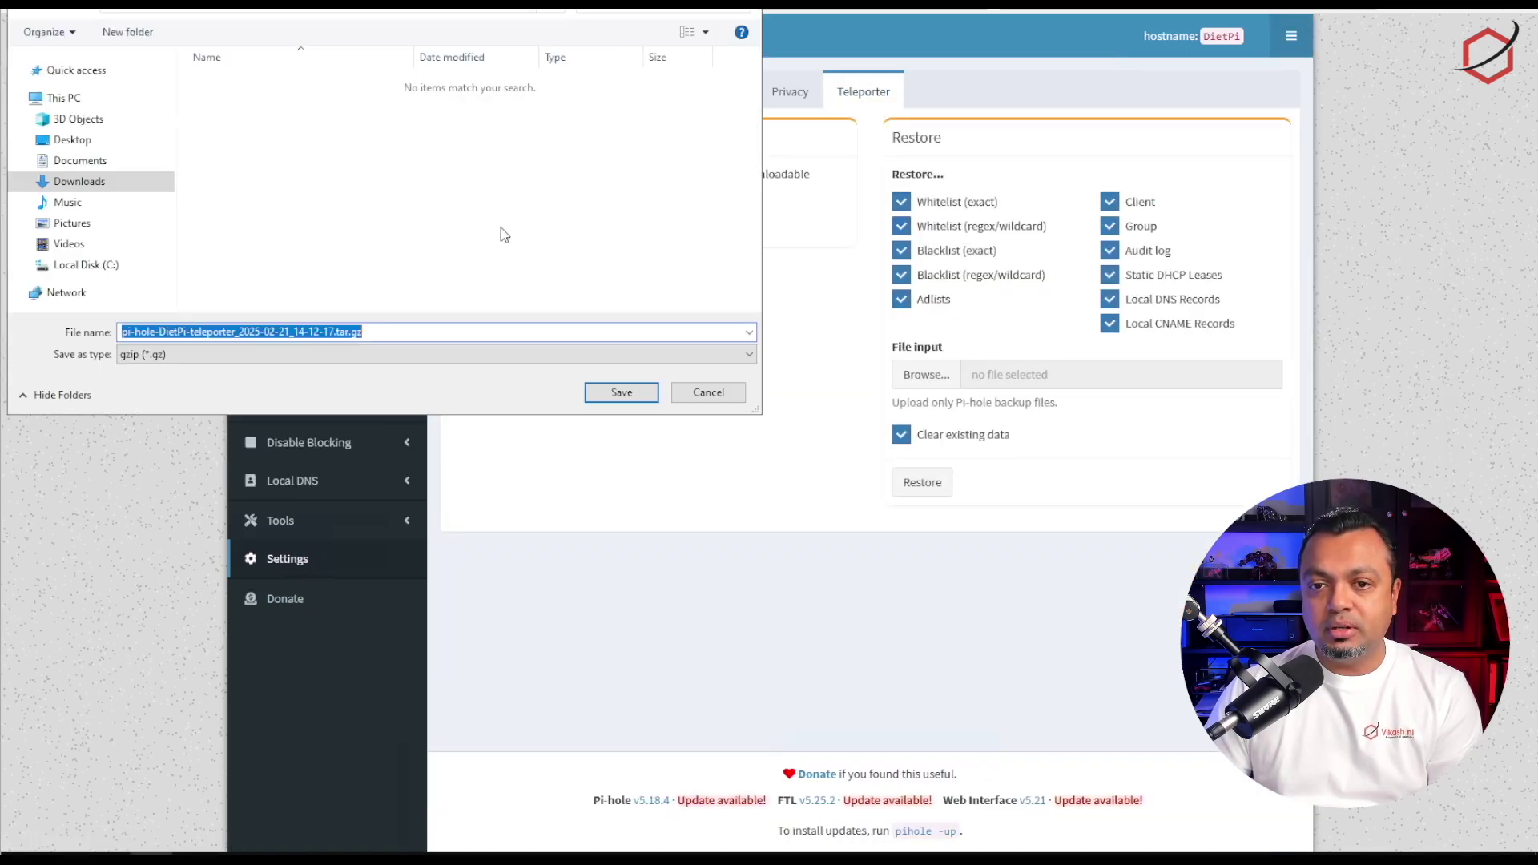
left_click(621, 393)
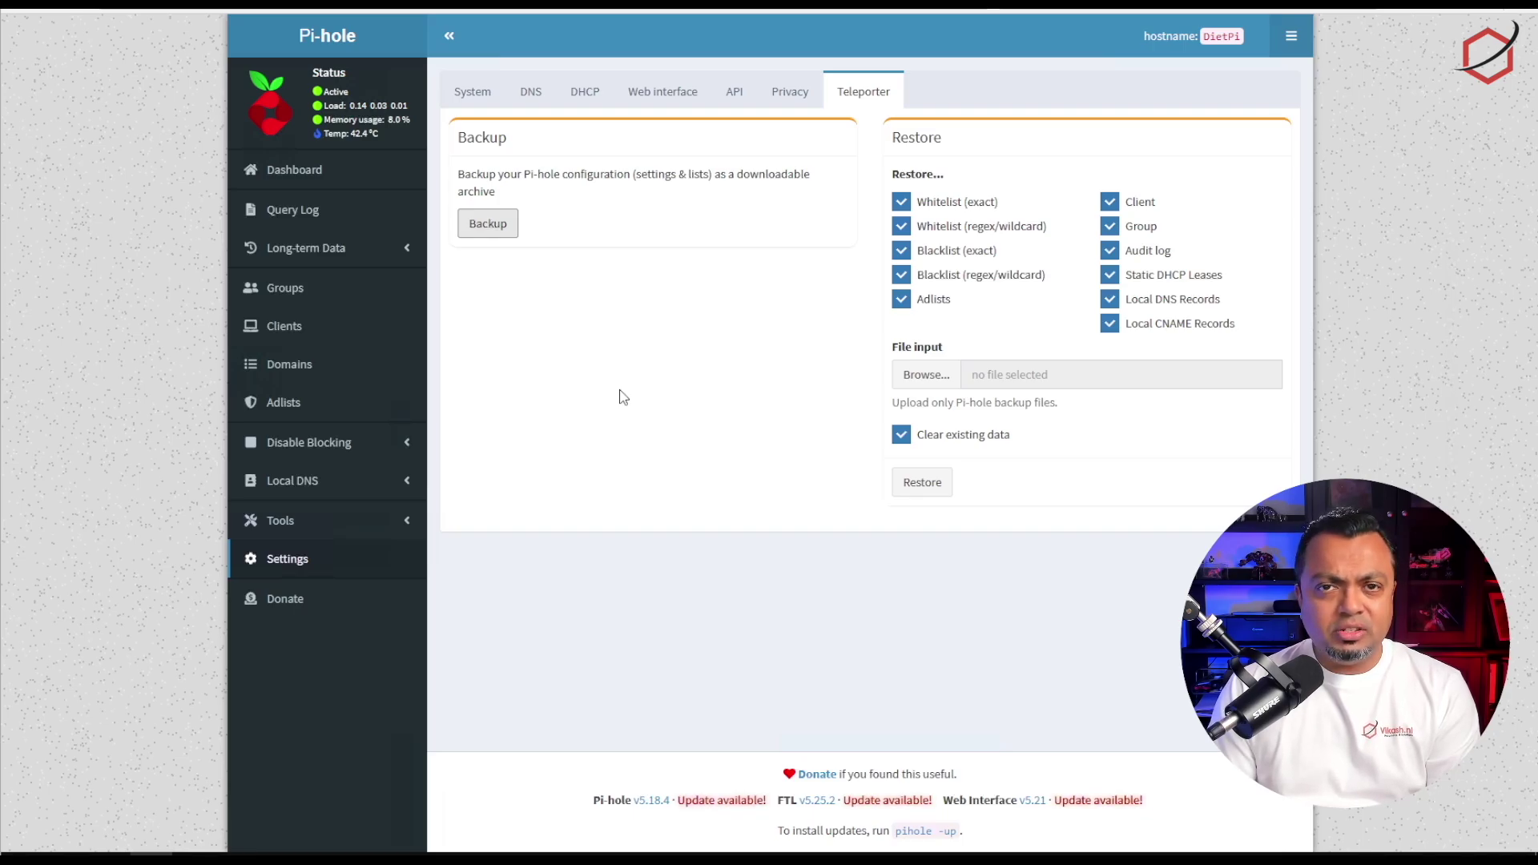
left_click(237, 851)
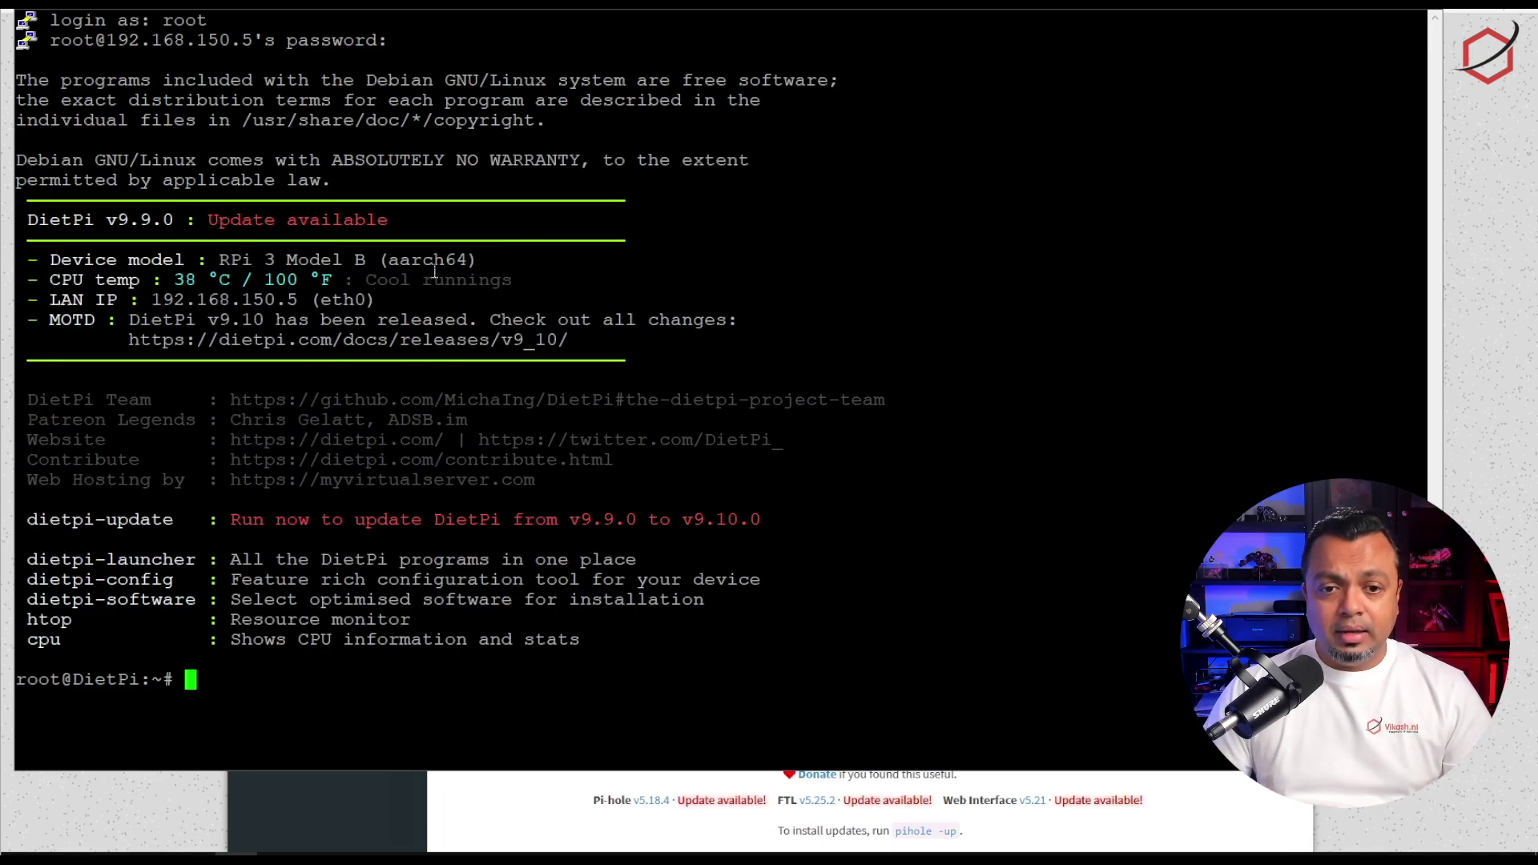
Run dietpi-update and confirm applying the DietPi v9.10.0 update.
type("dier")
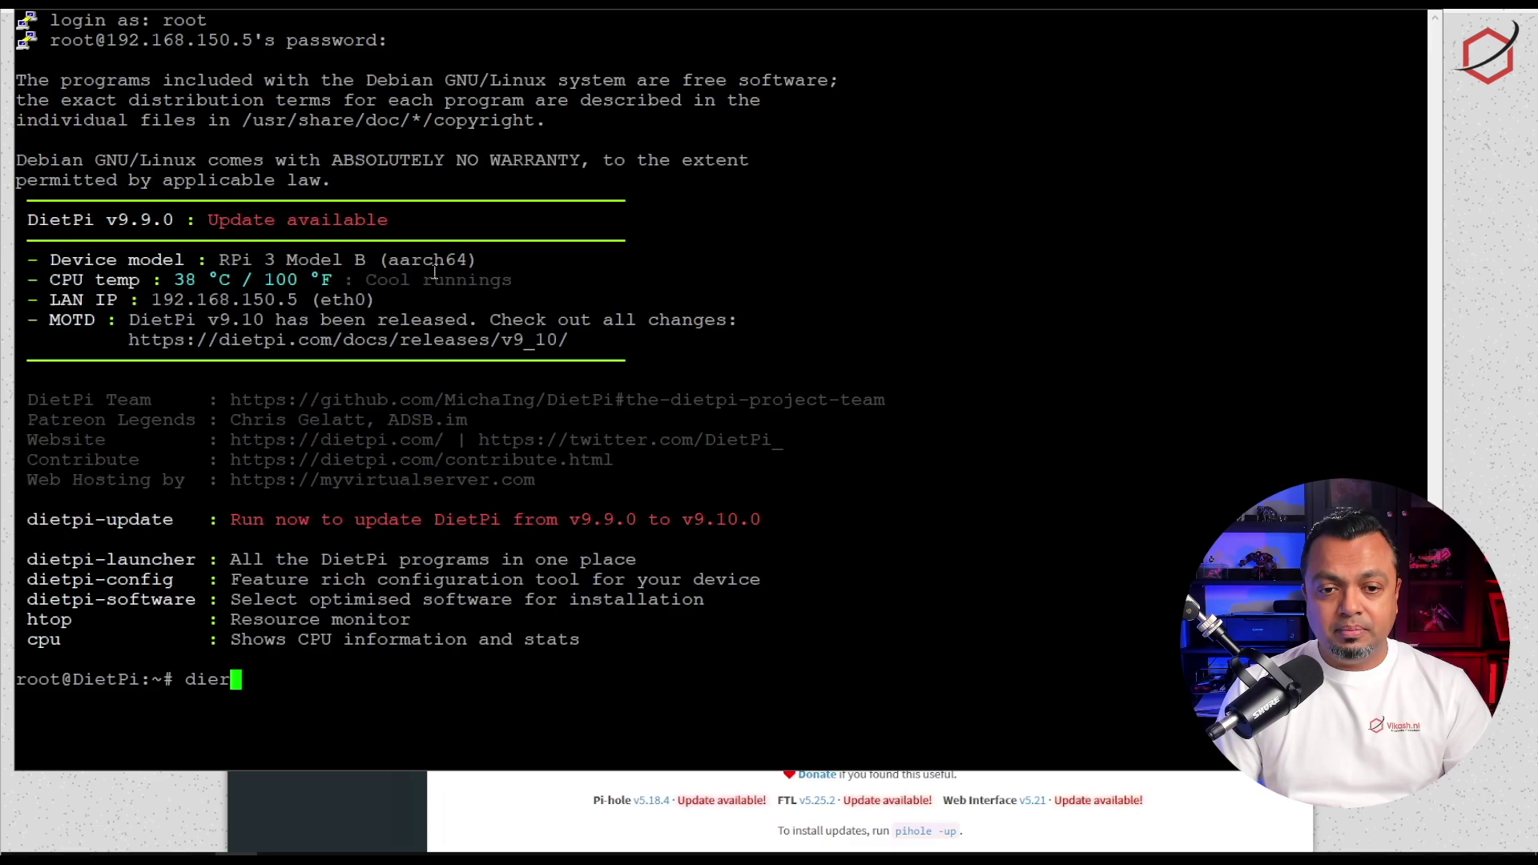
key("BackSpace")
type("tpi-")
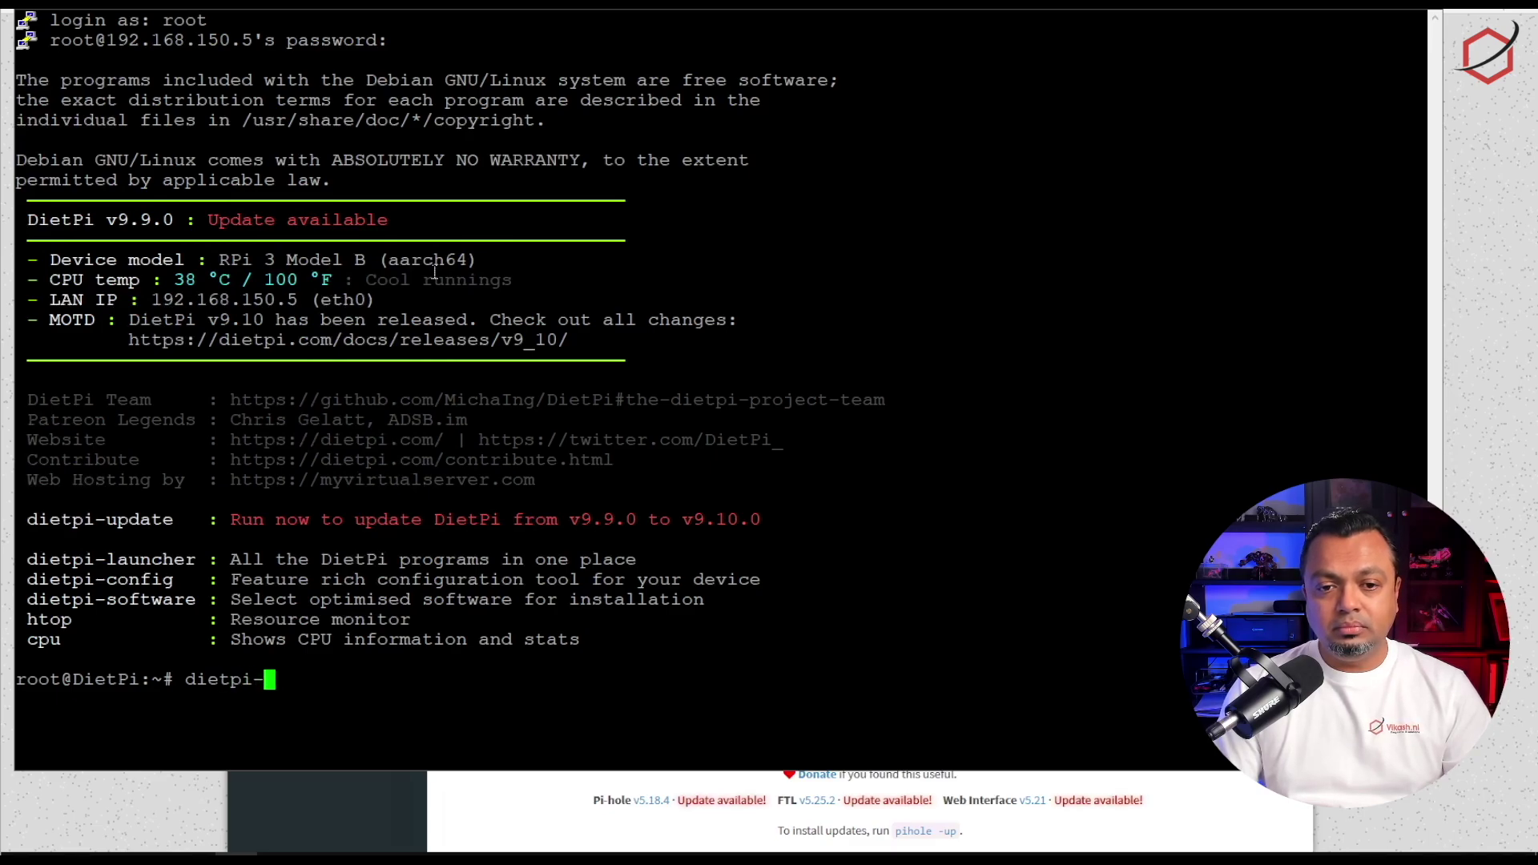
type("update")
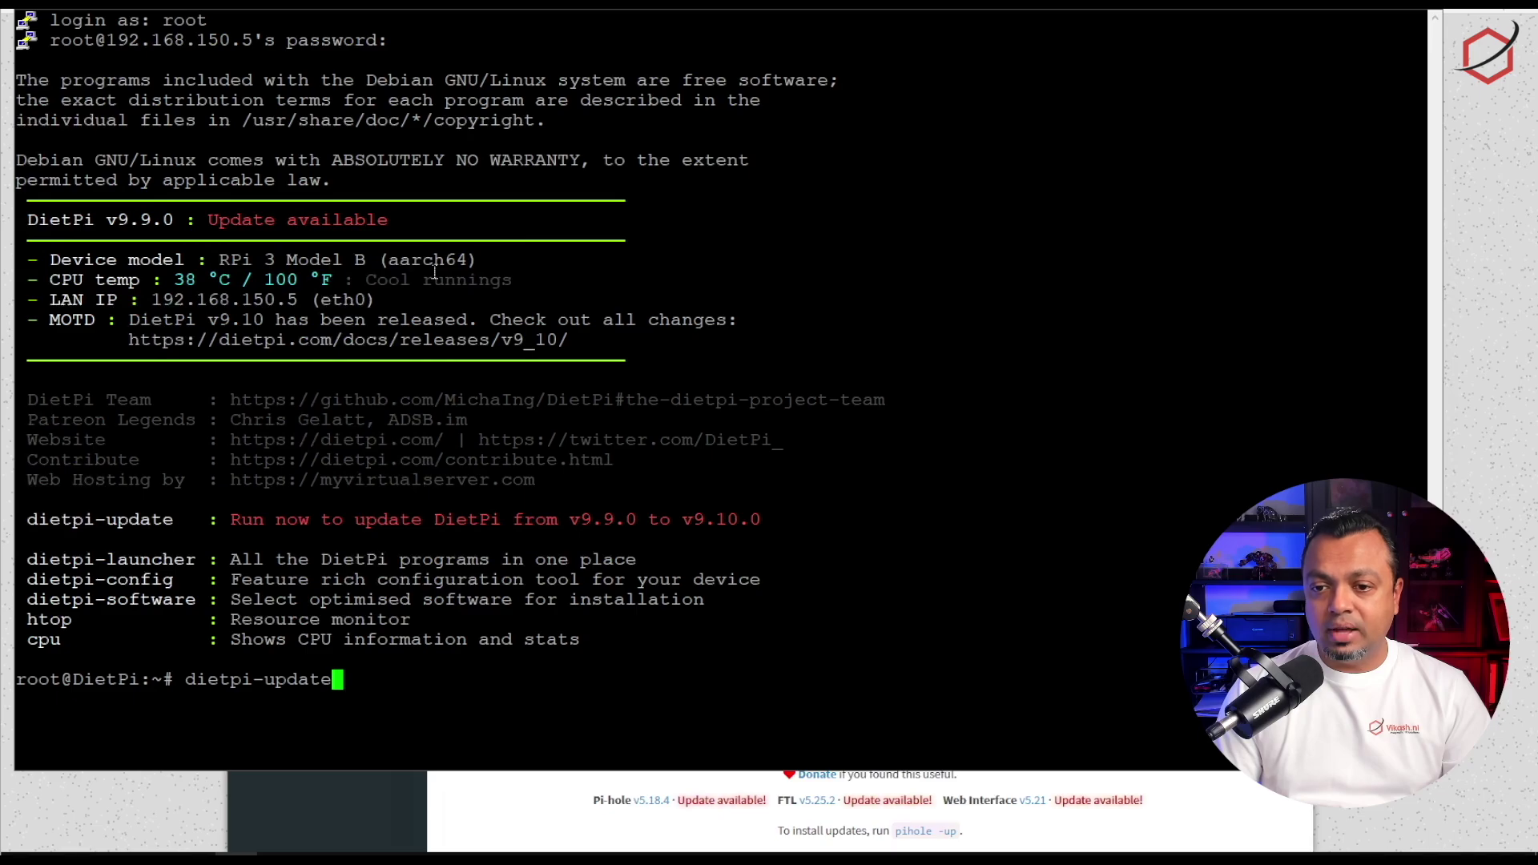
key("Return")
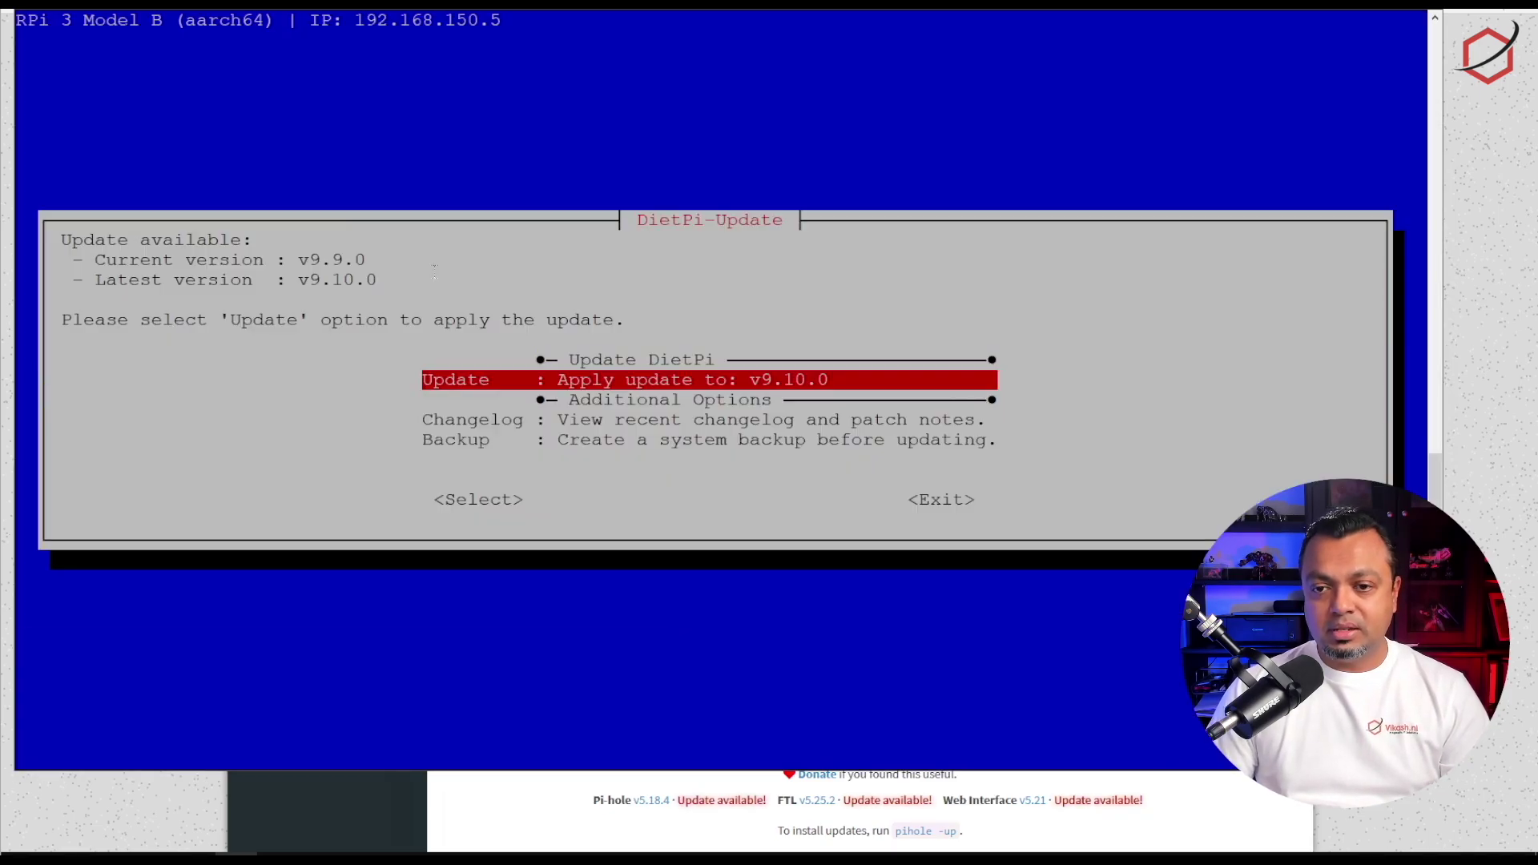
key("Return")
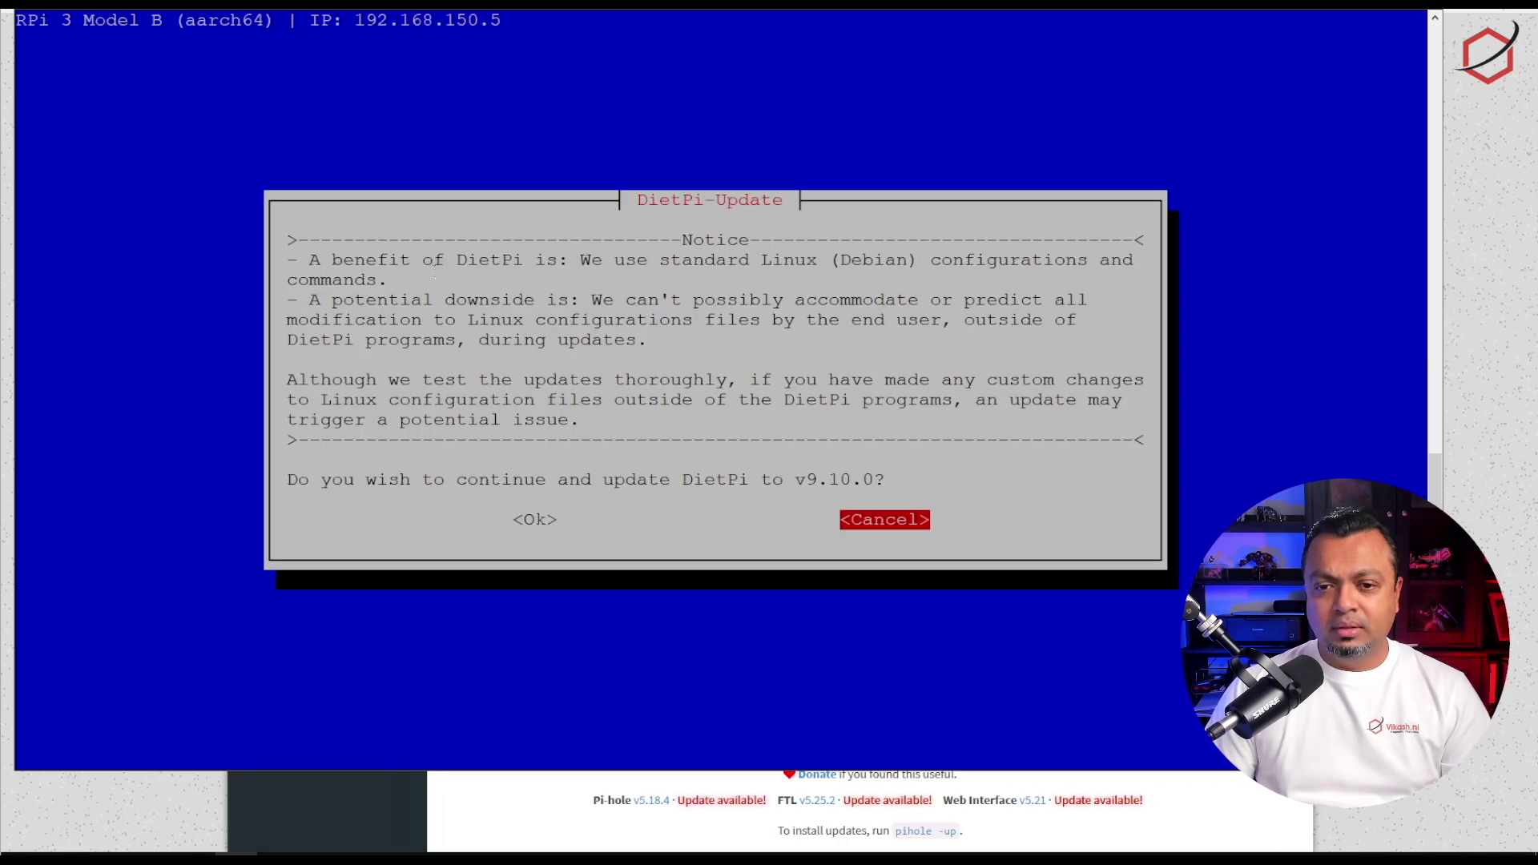
key("Left")
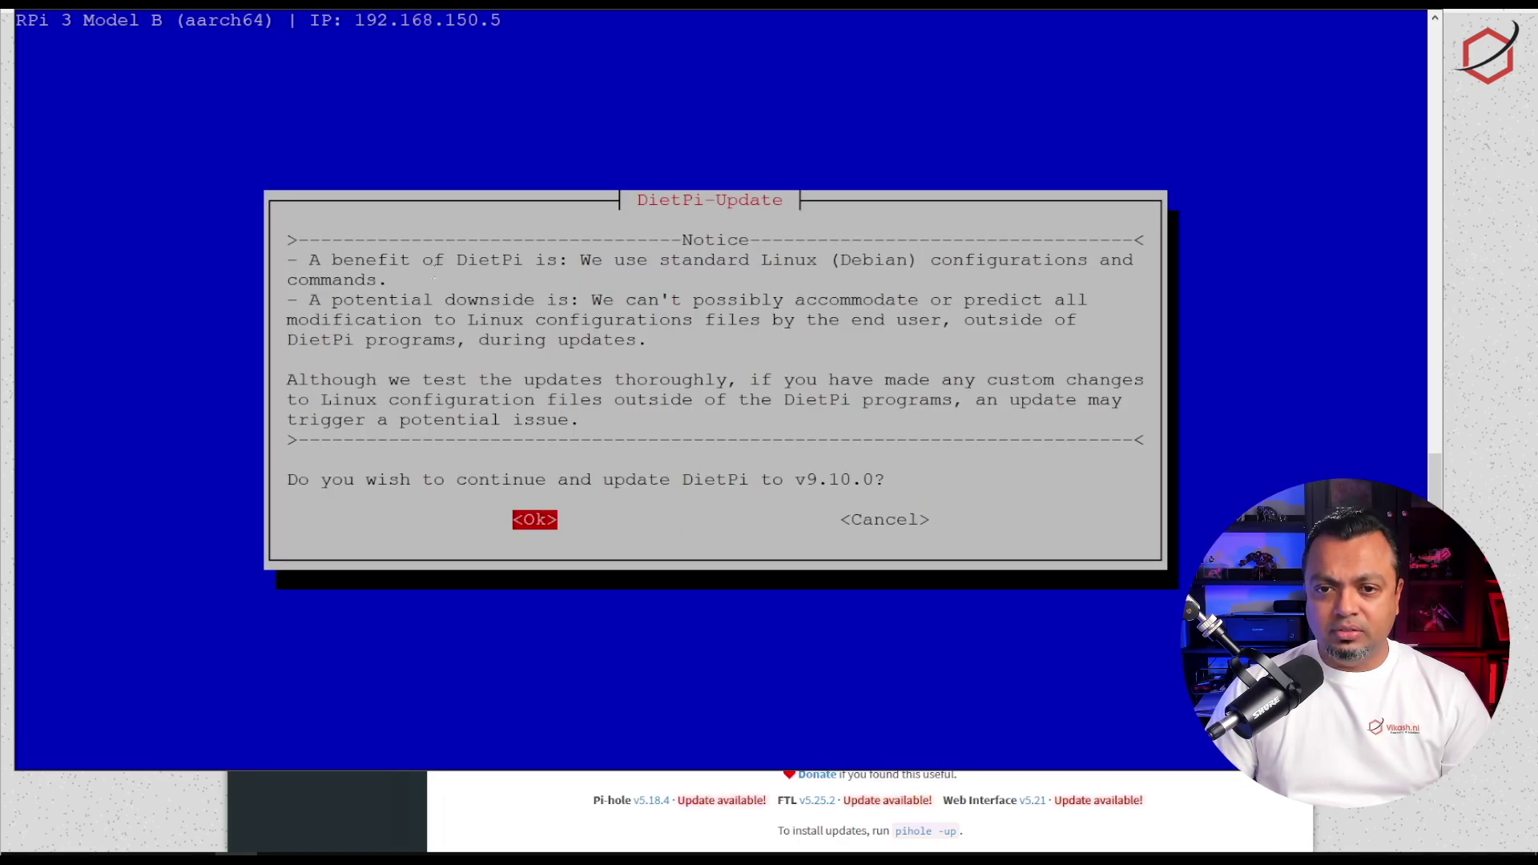
key("Return")
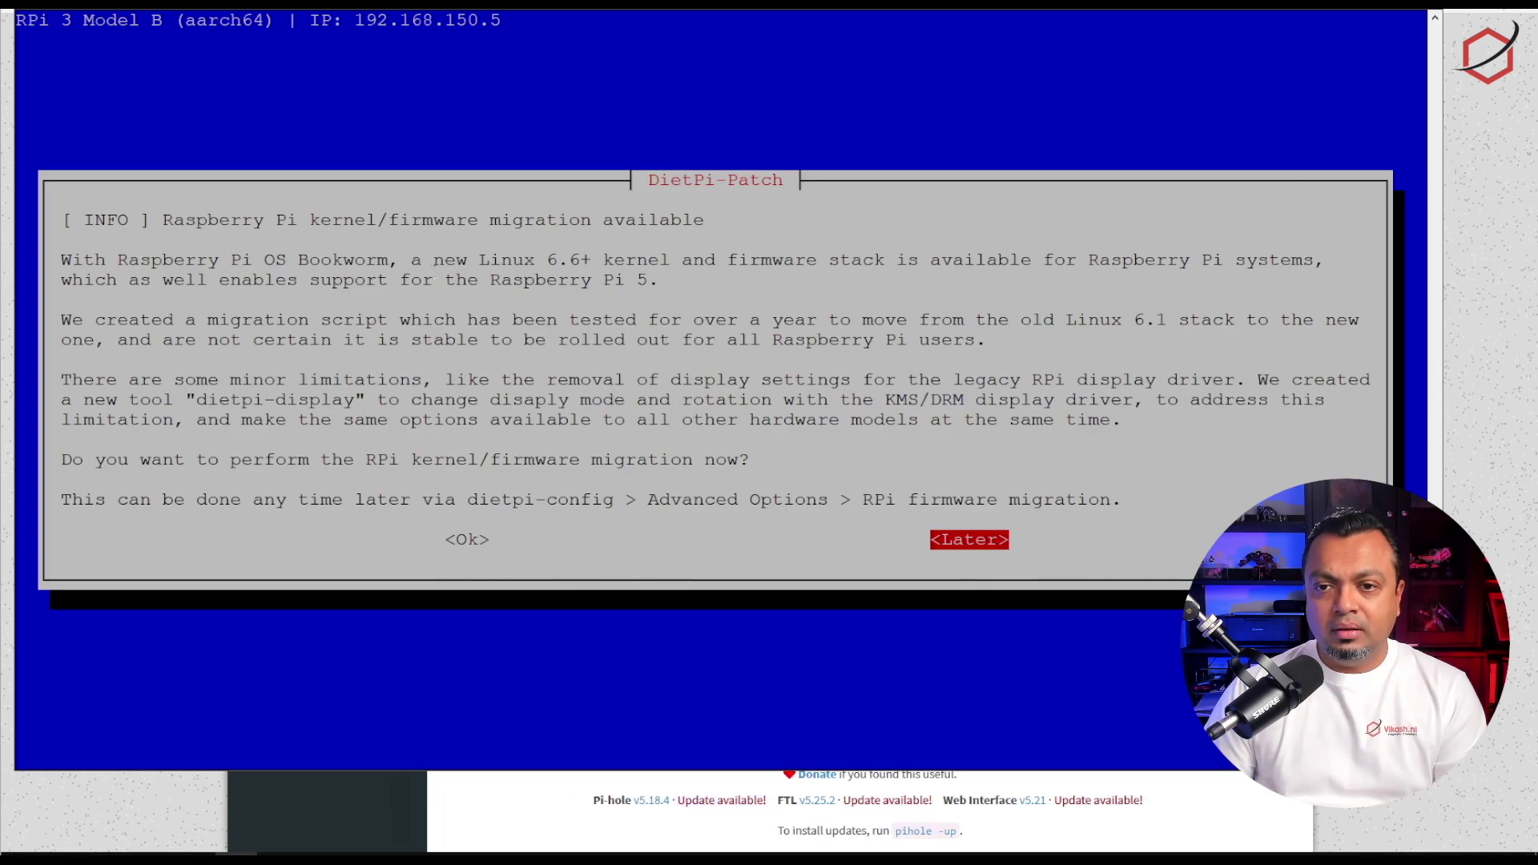
Approve the kernel/firmware migration, keep the Raspberry Pi 5 kernel package, and reboot now.
key("Left")
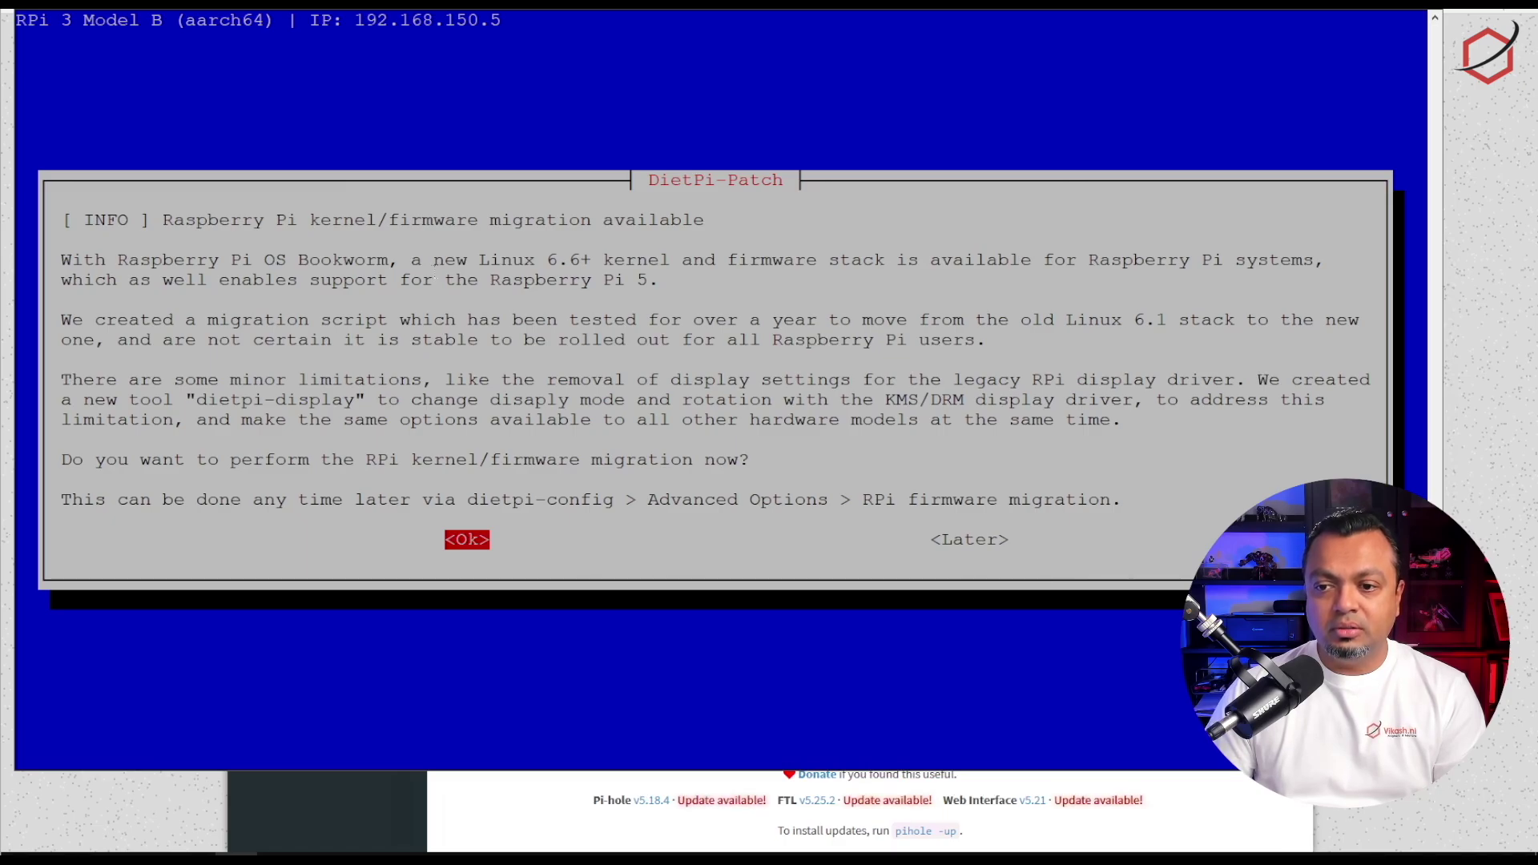
key("Return")
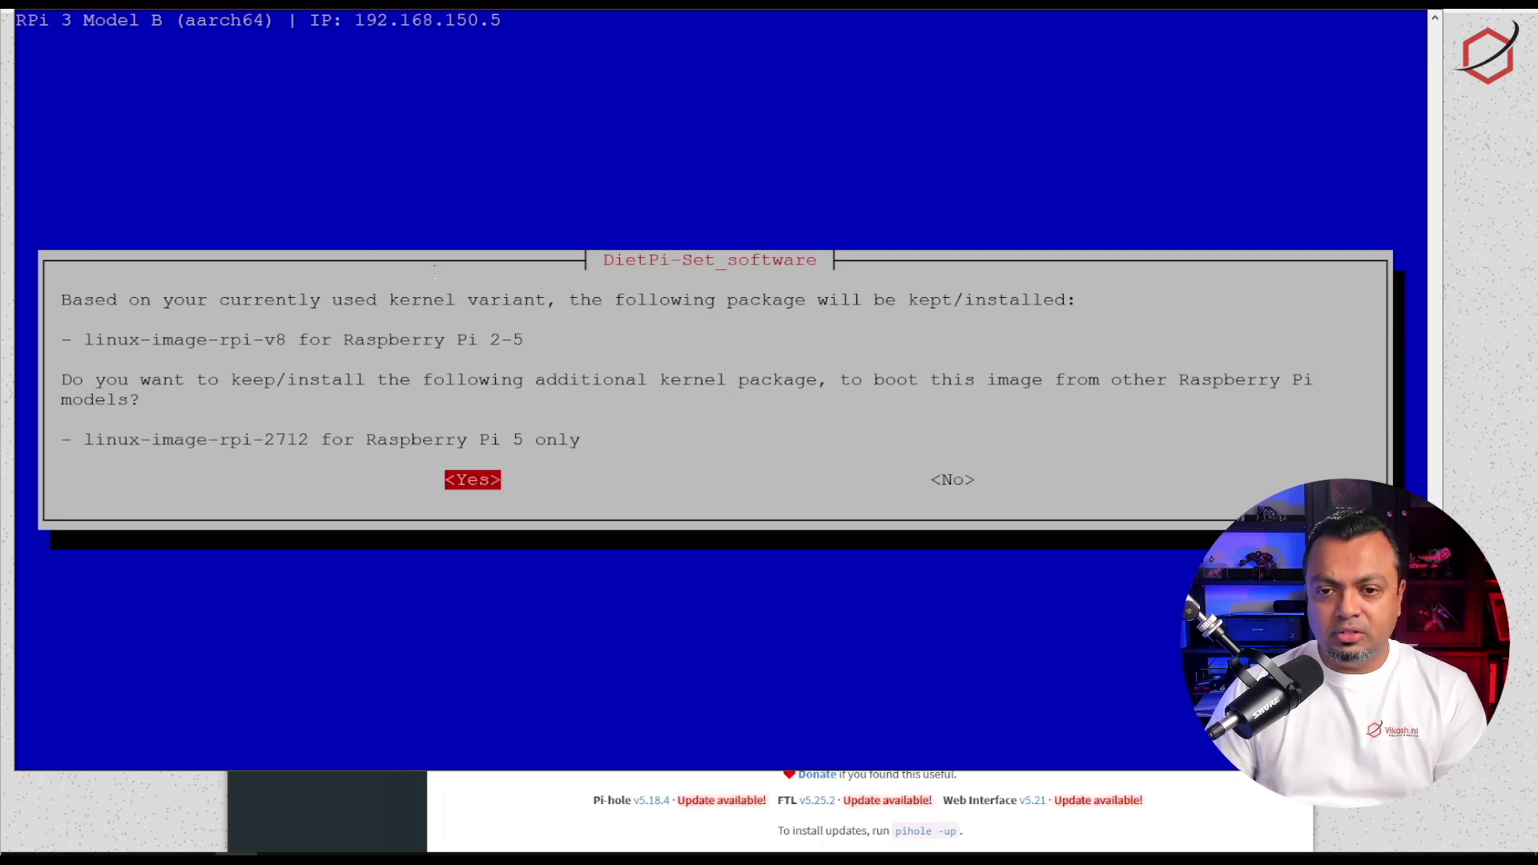
key("Return")
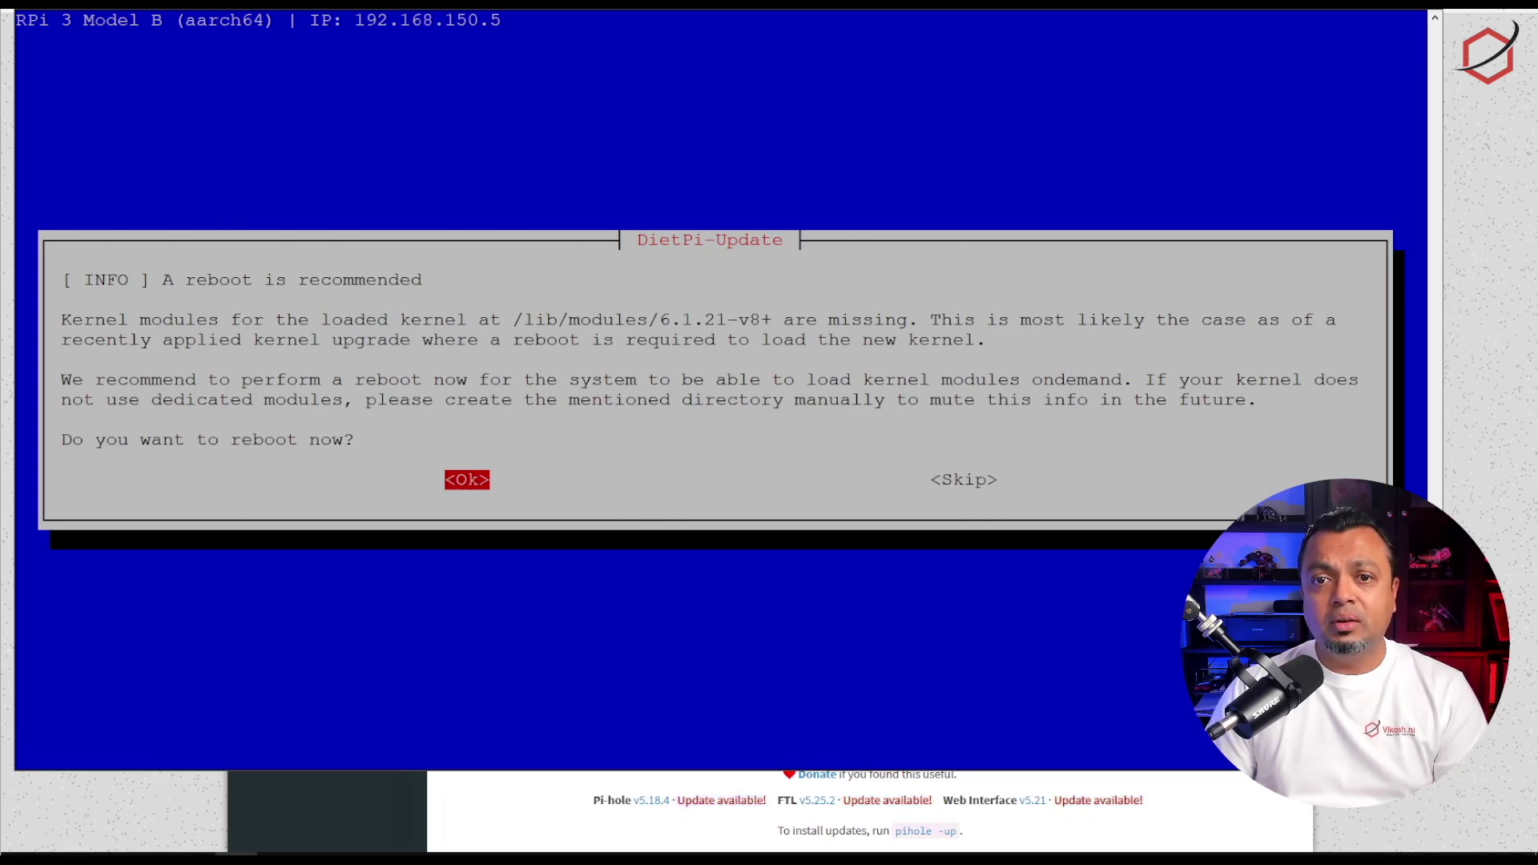
key("Return")
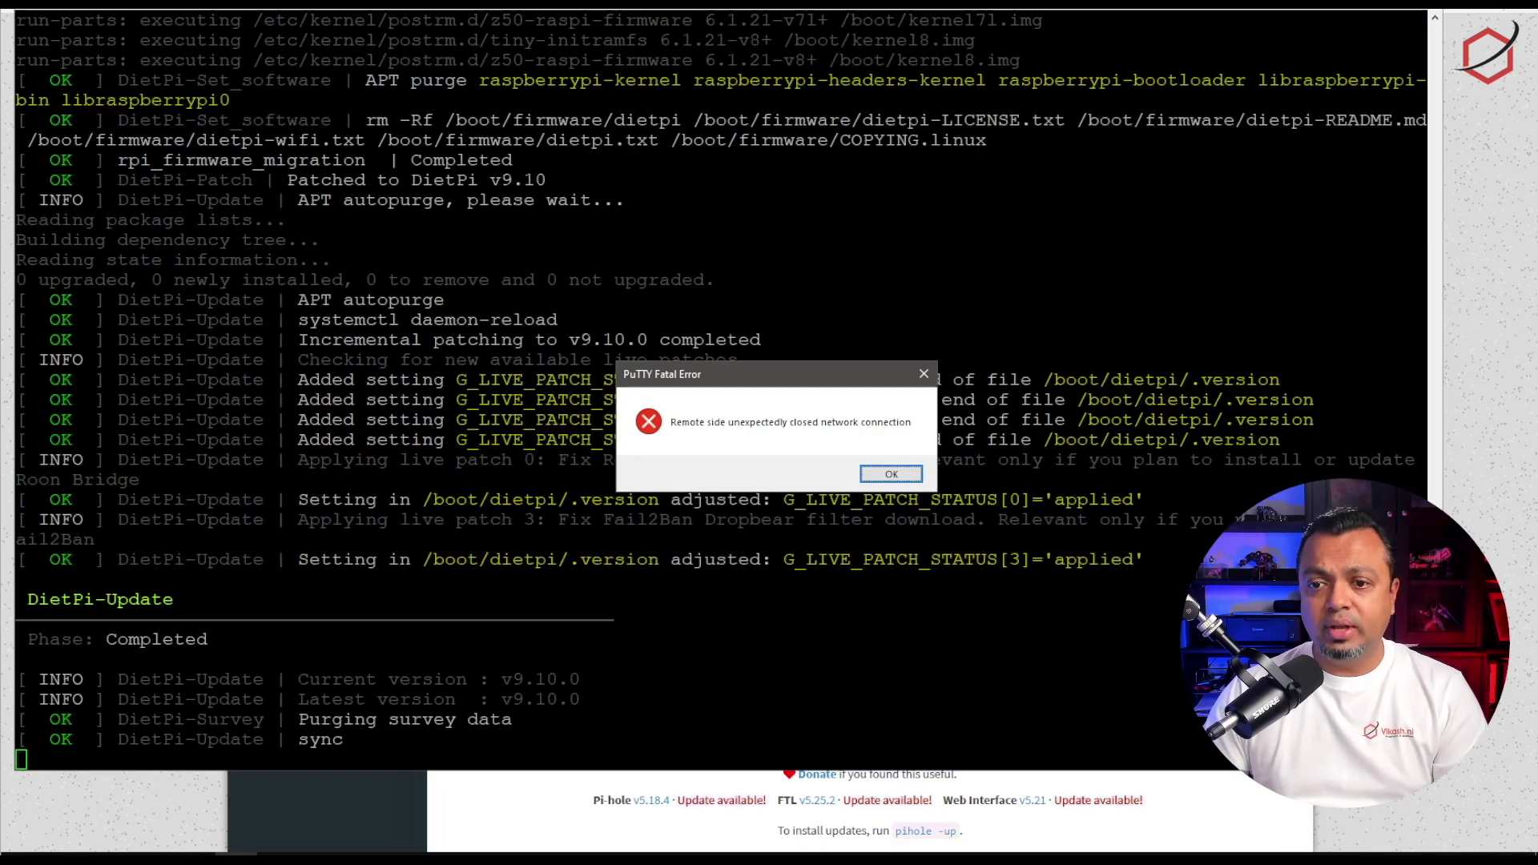
Restart the SSH session after the reboot and log in as root with the account password.
left_click(898, 477)
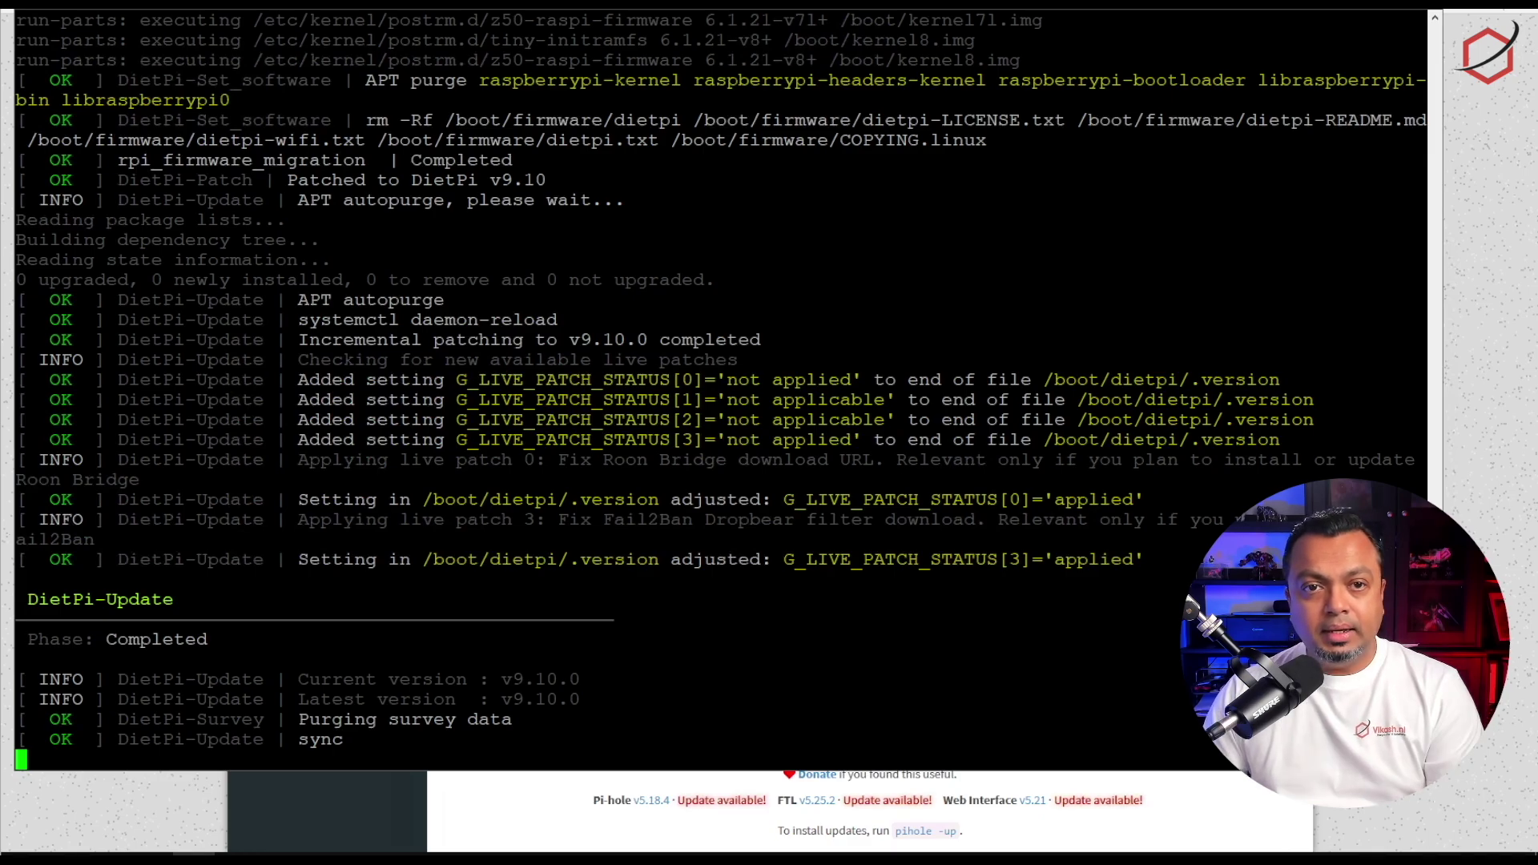
right_click(19, 11)
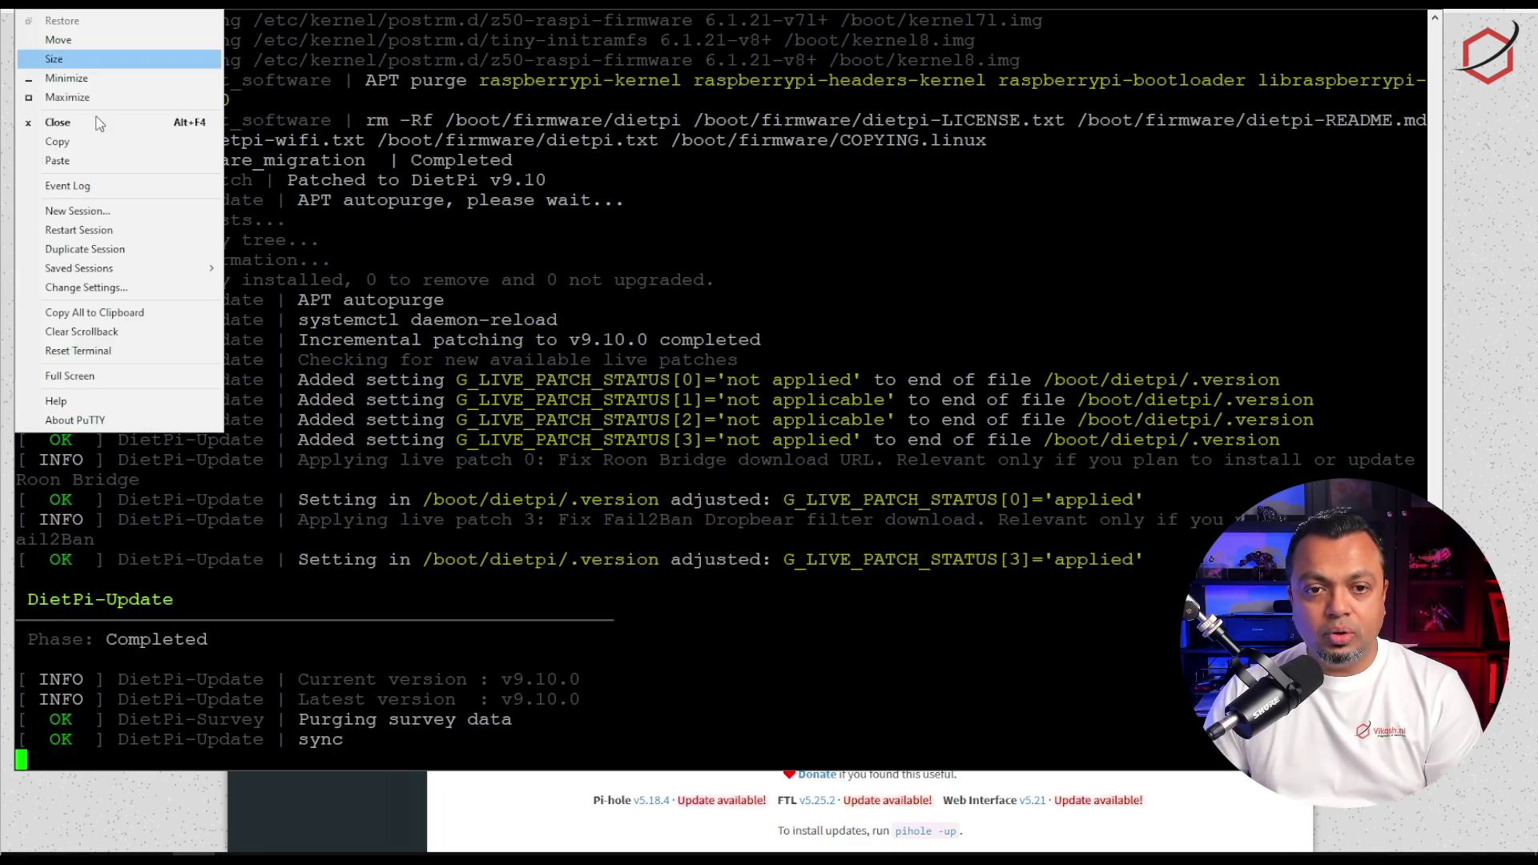
left_click(124, 234)
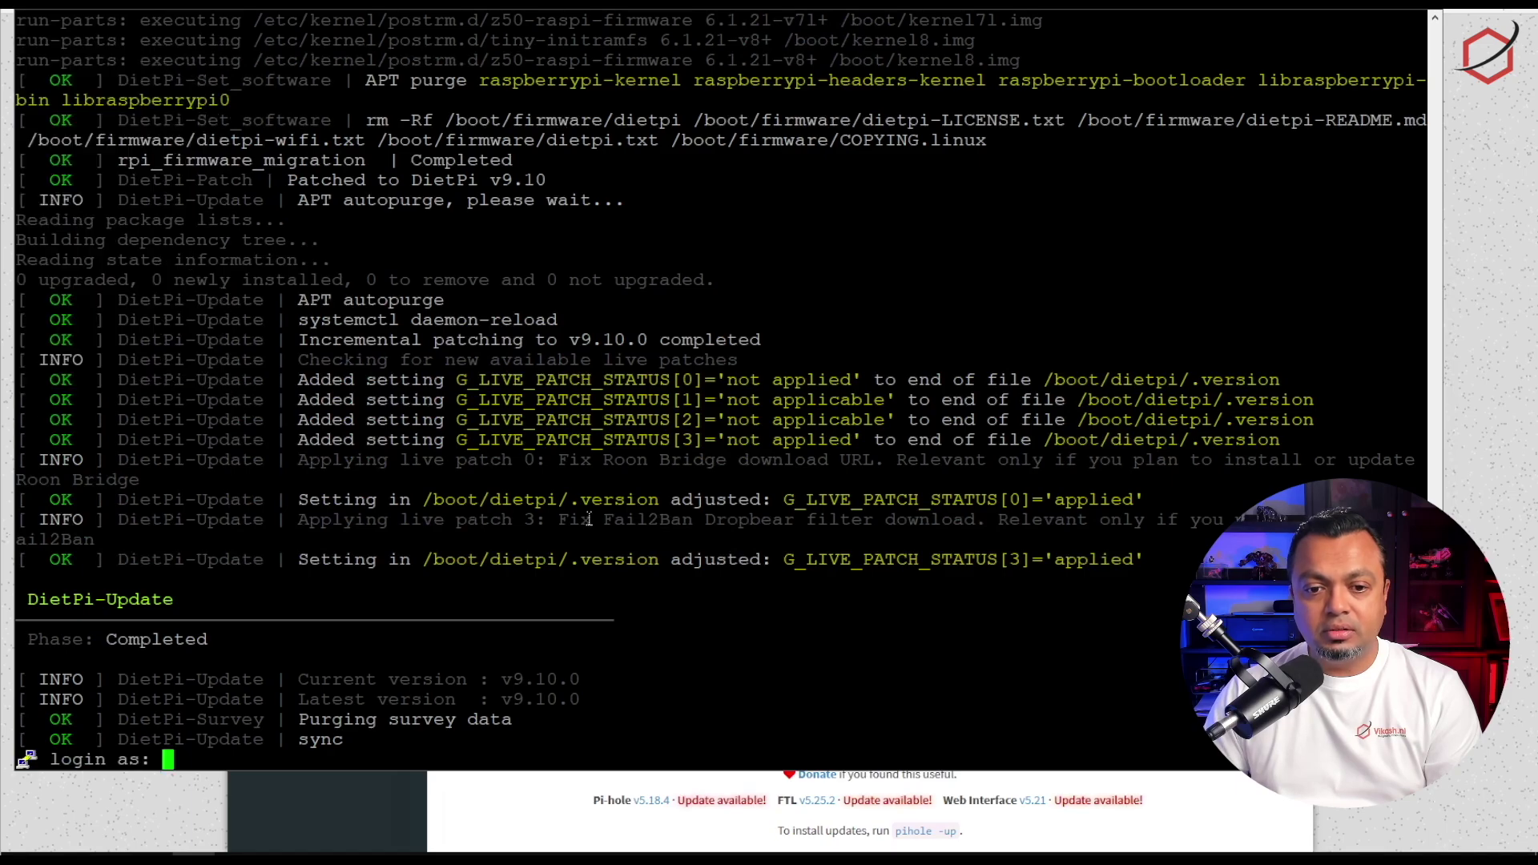
type("root")
key("Return")
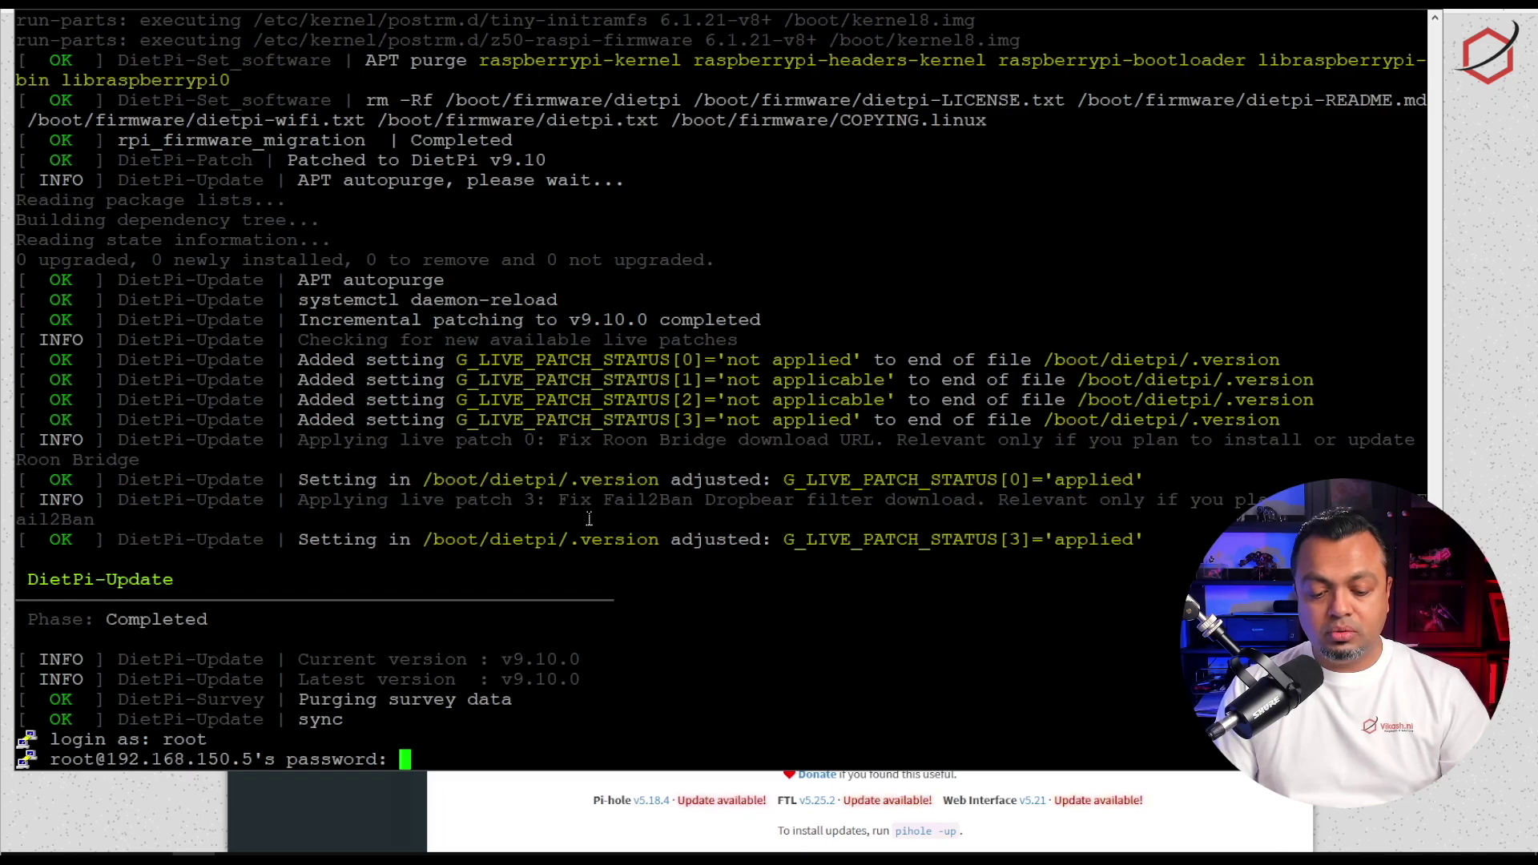
key("Return")
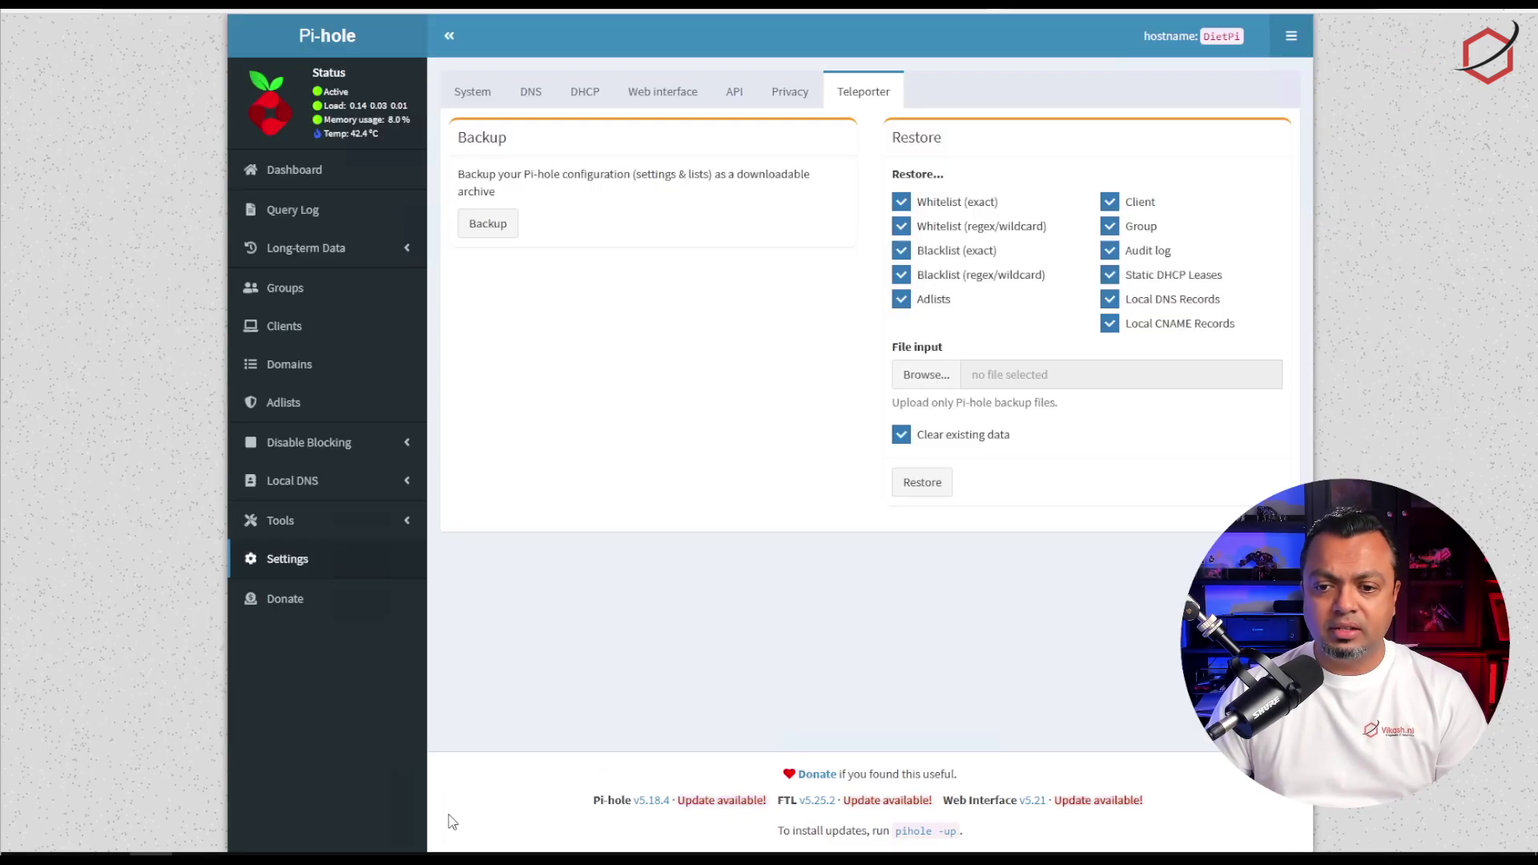
left_click(446, 820)
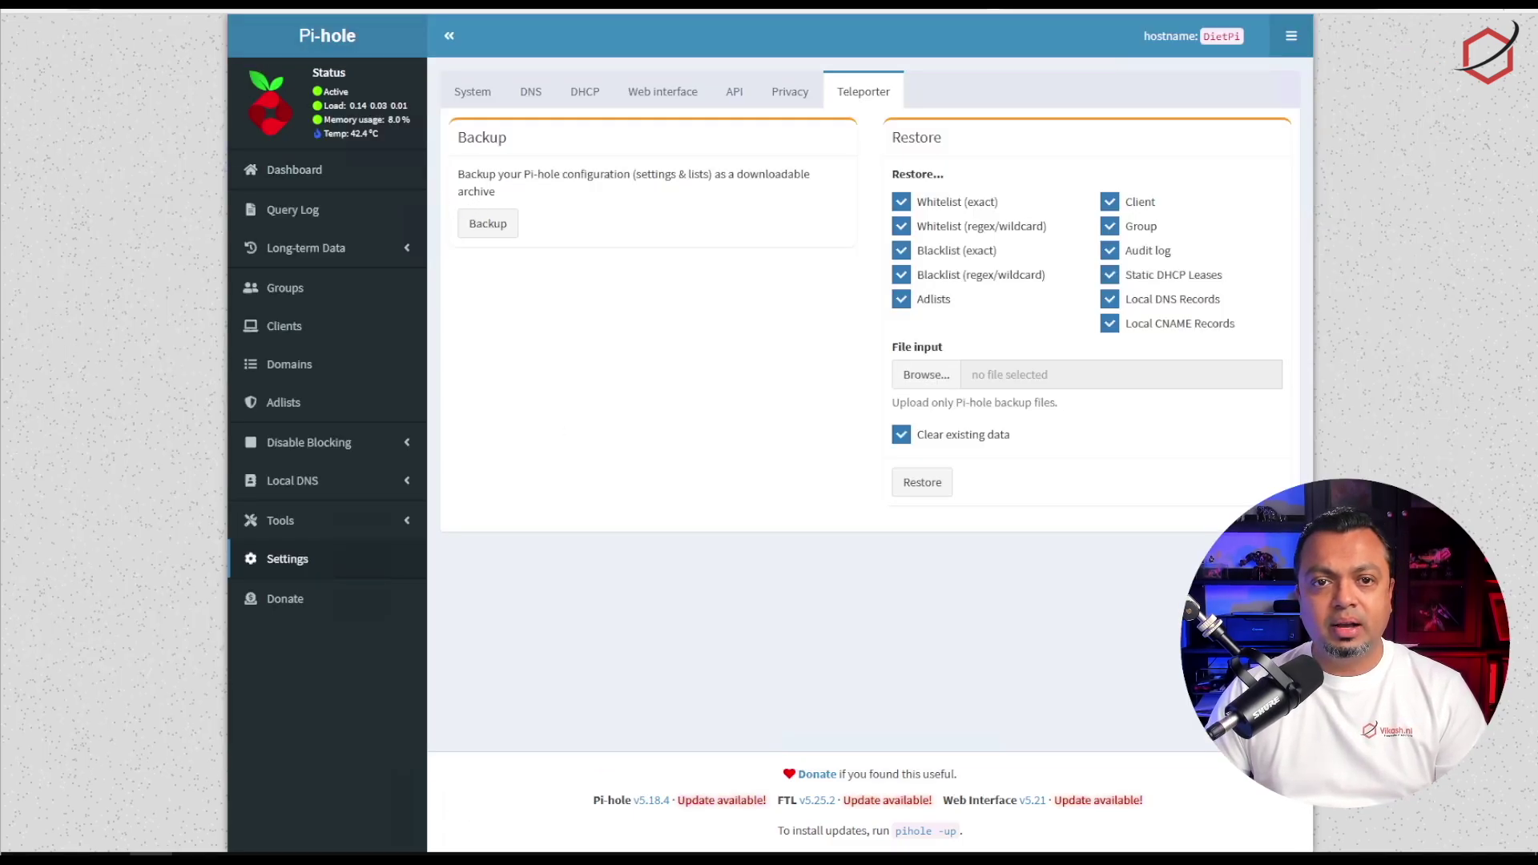
key("F5")
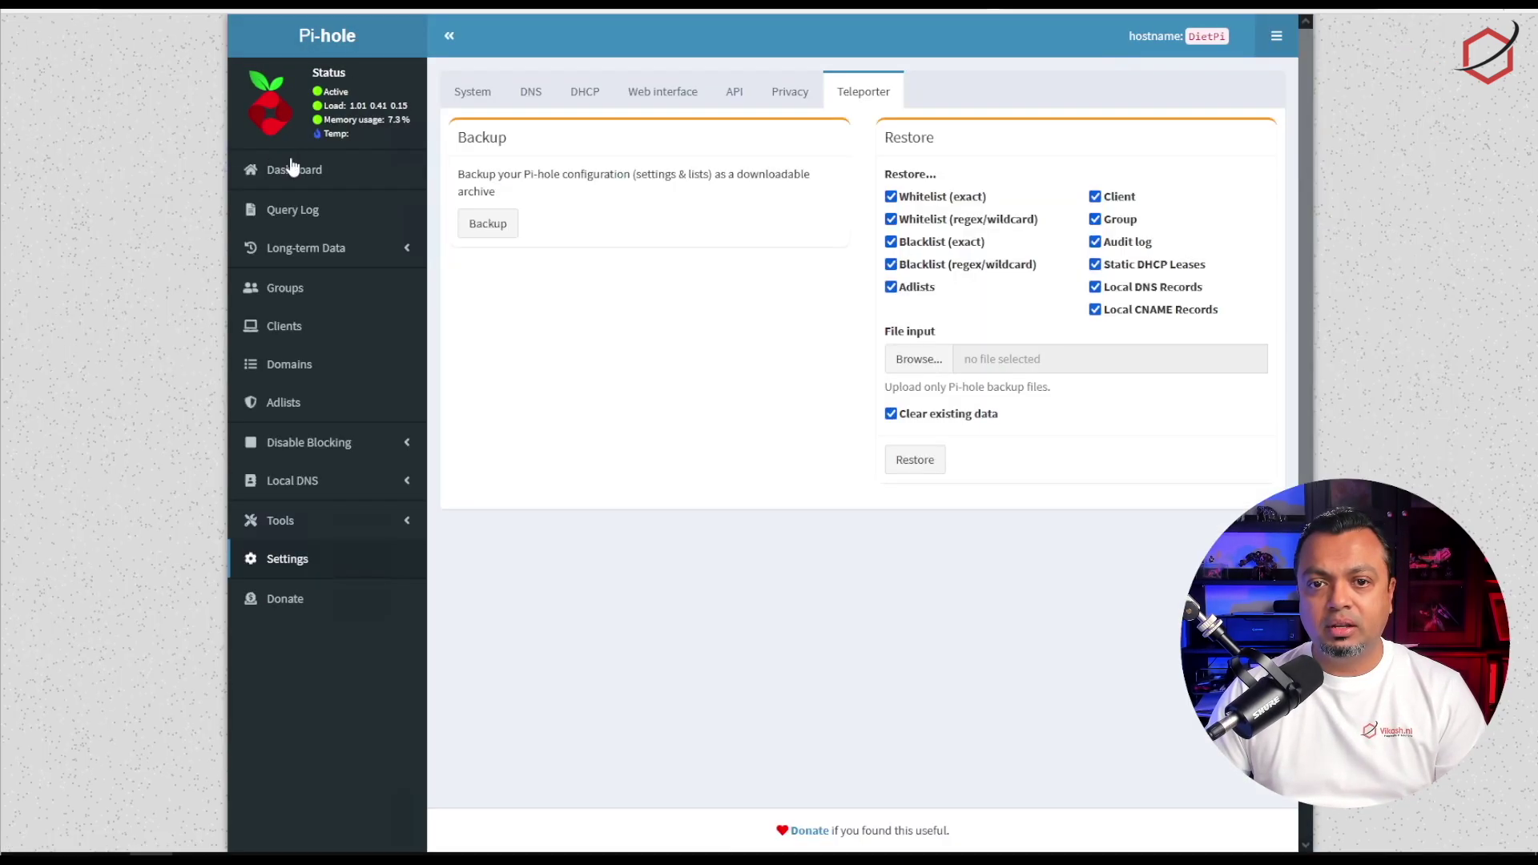
left_click(290, 166)
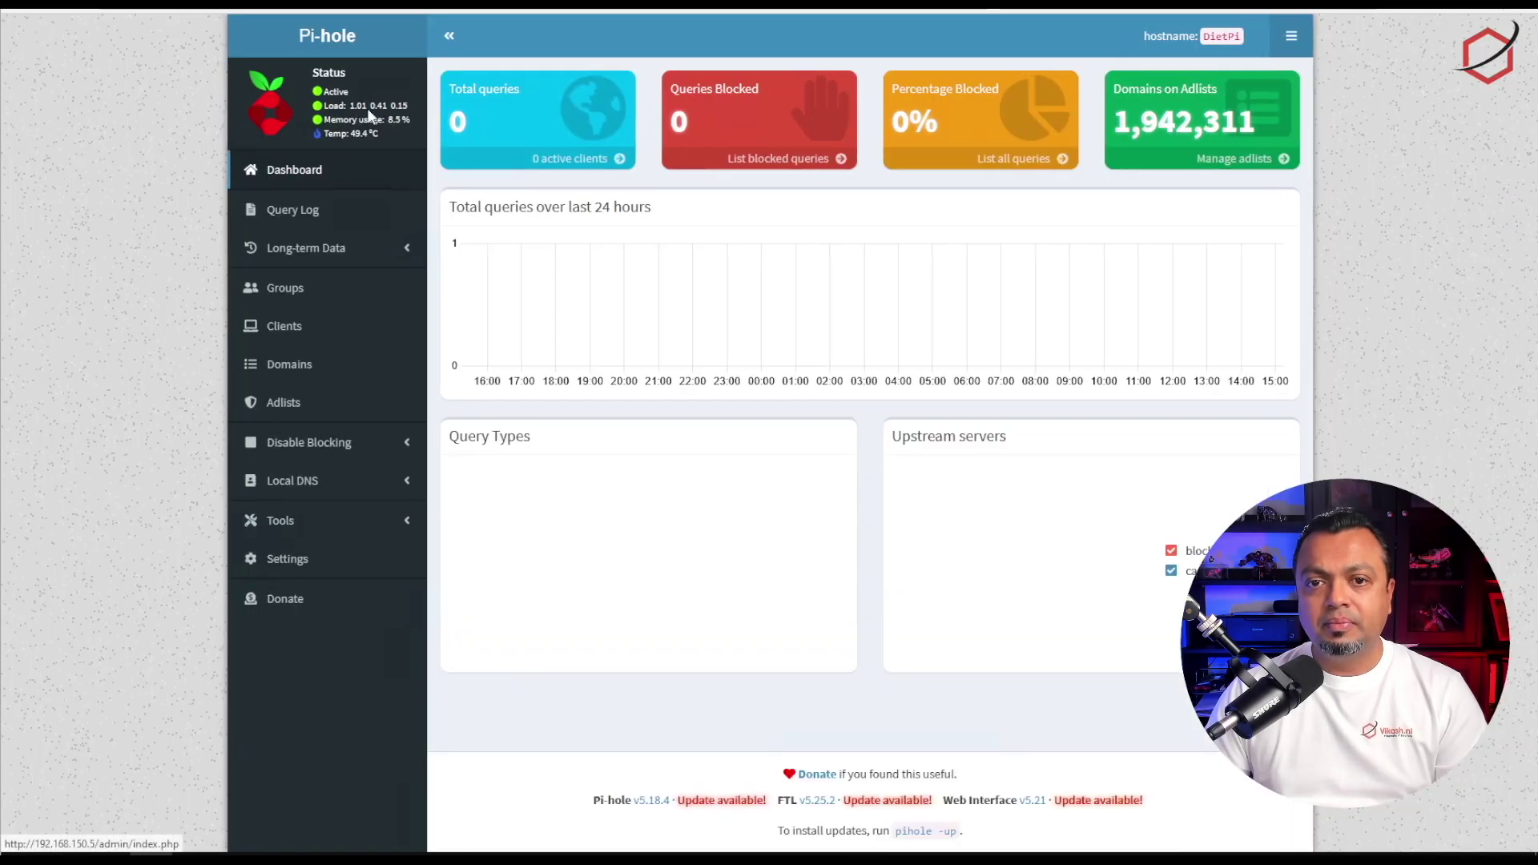
left_click_drag(349, 105, 409, 108)
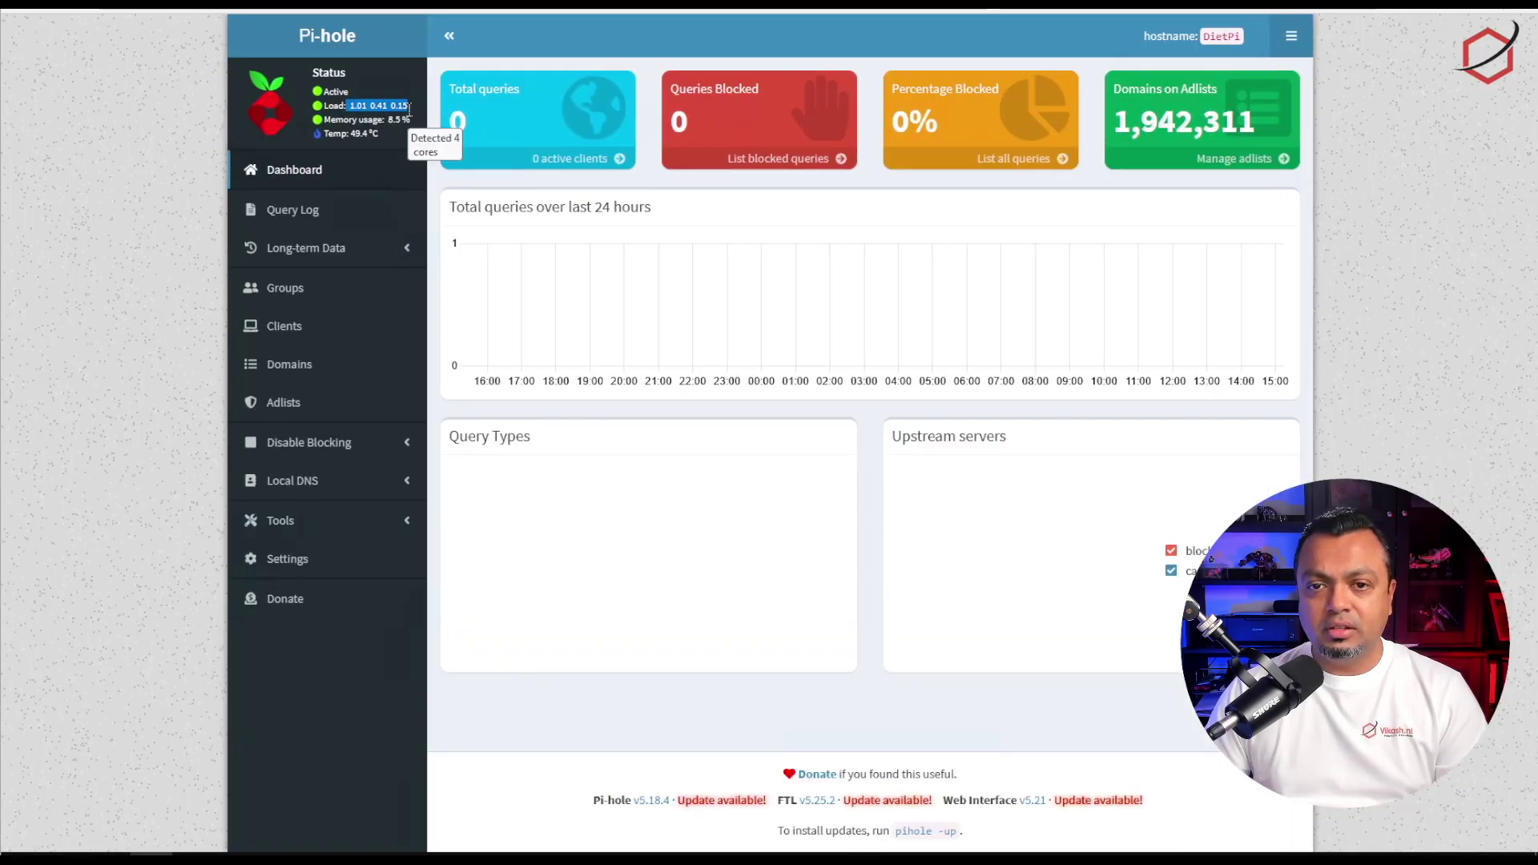
left_click(410, 110)
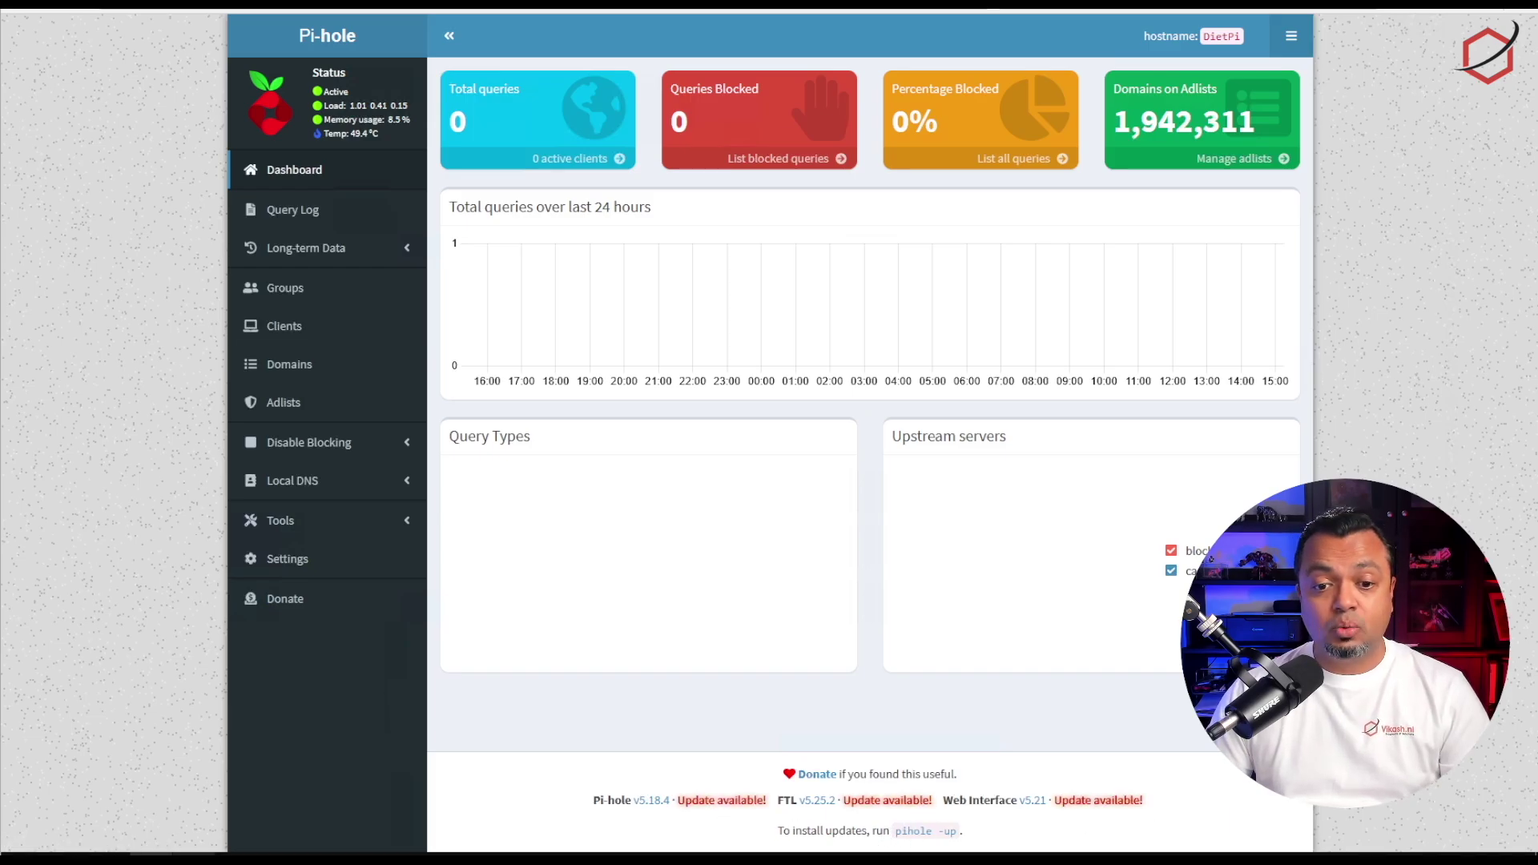
key("alt+Tab")
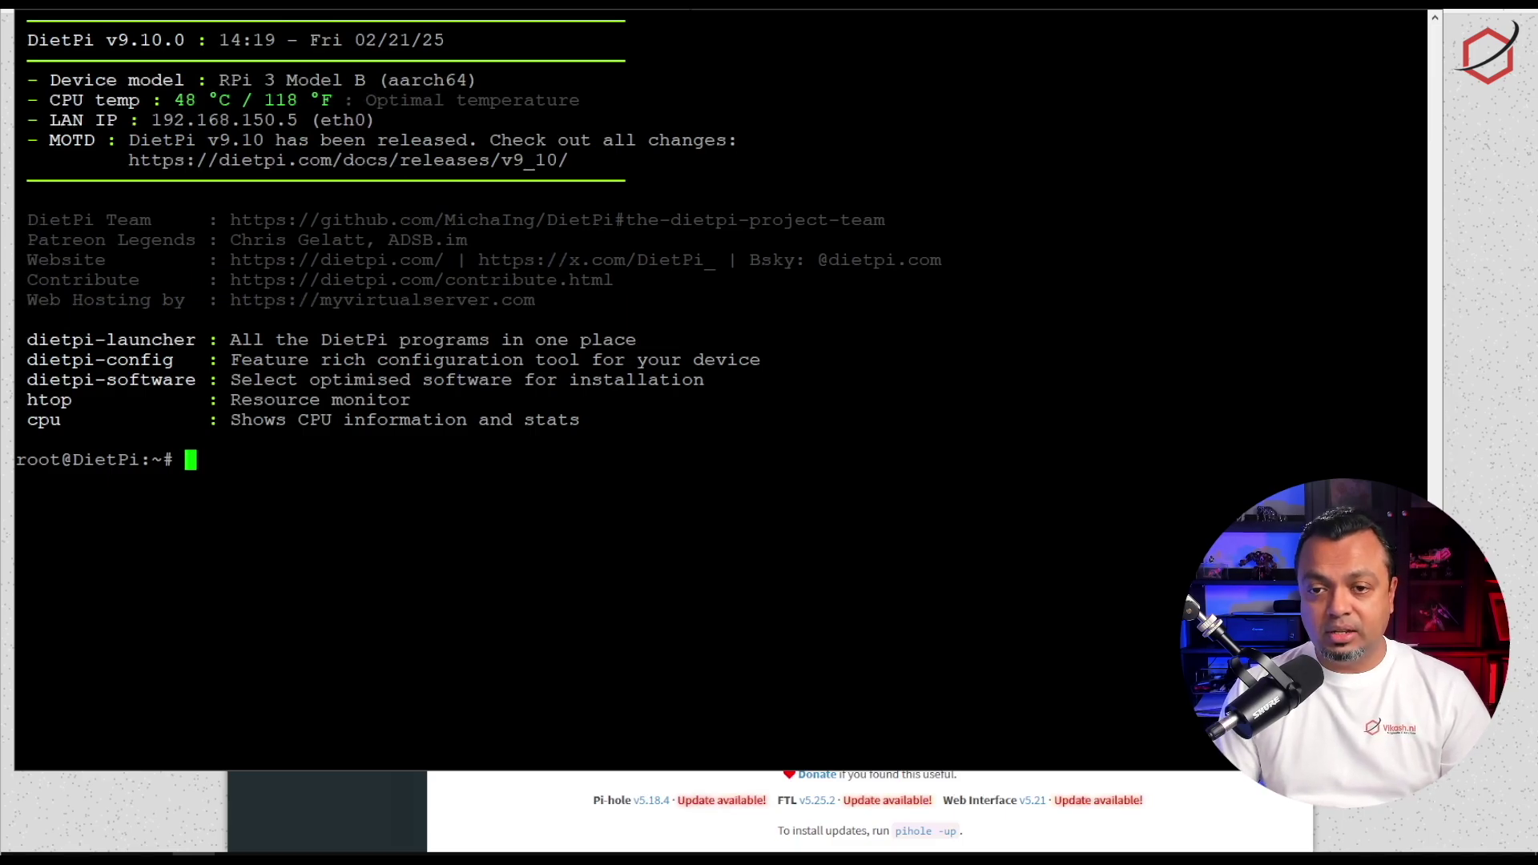
Run pihole -up to upgrade to Core v6.0.3, Web v6.0.1 and FTL v6.0.1.
type("pihole ")
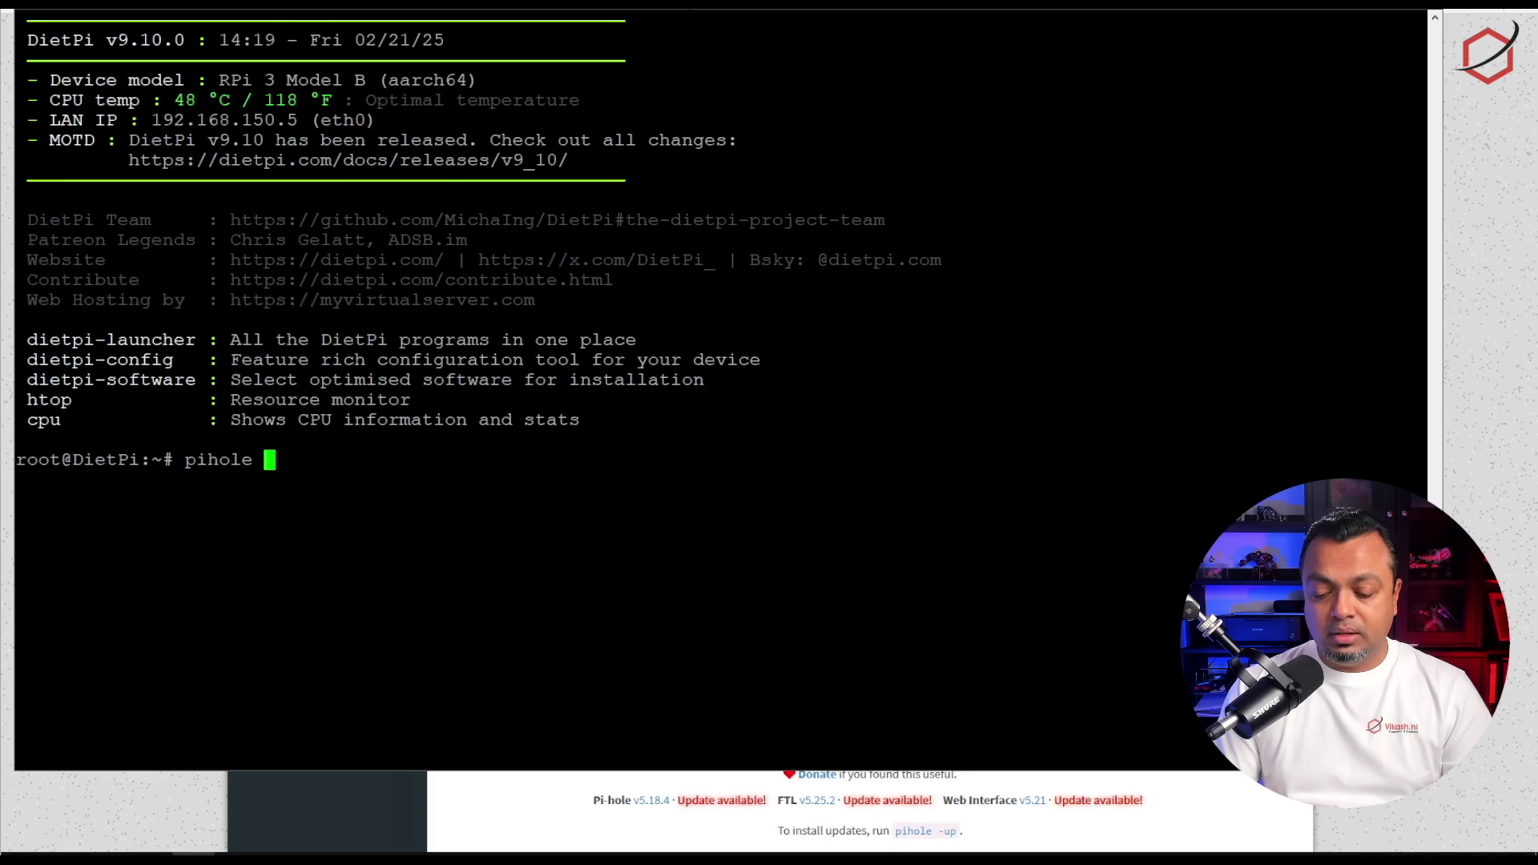
type("-up")
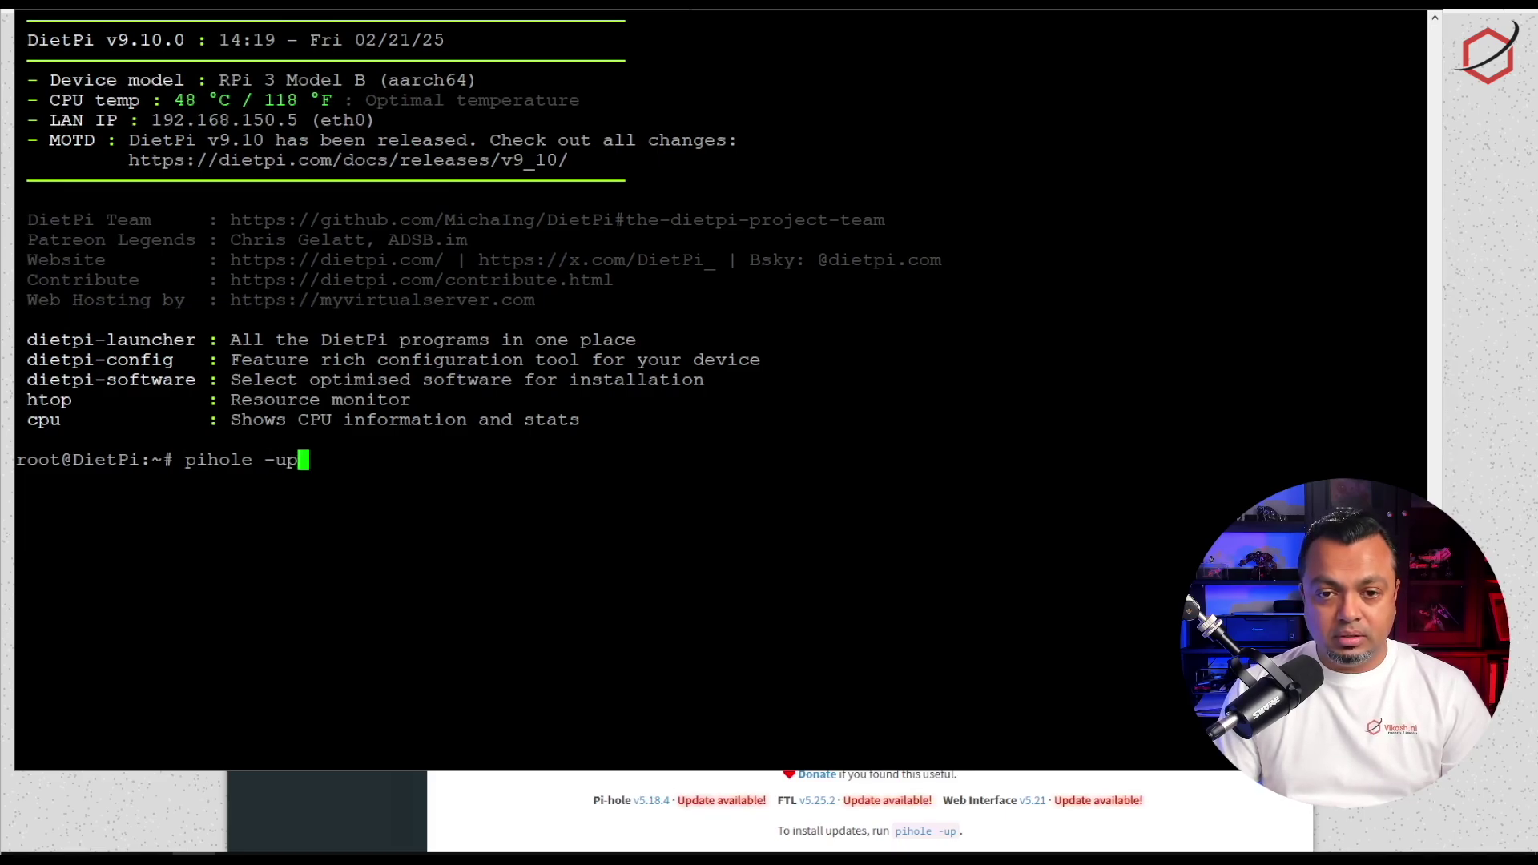
key("Return")
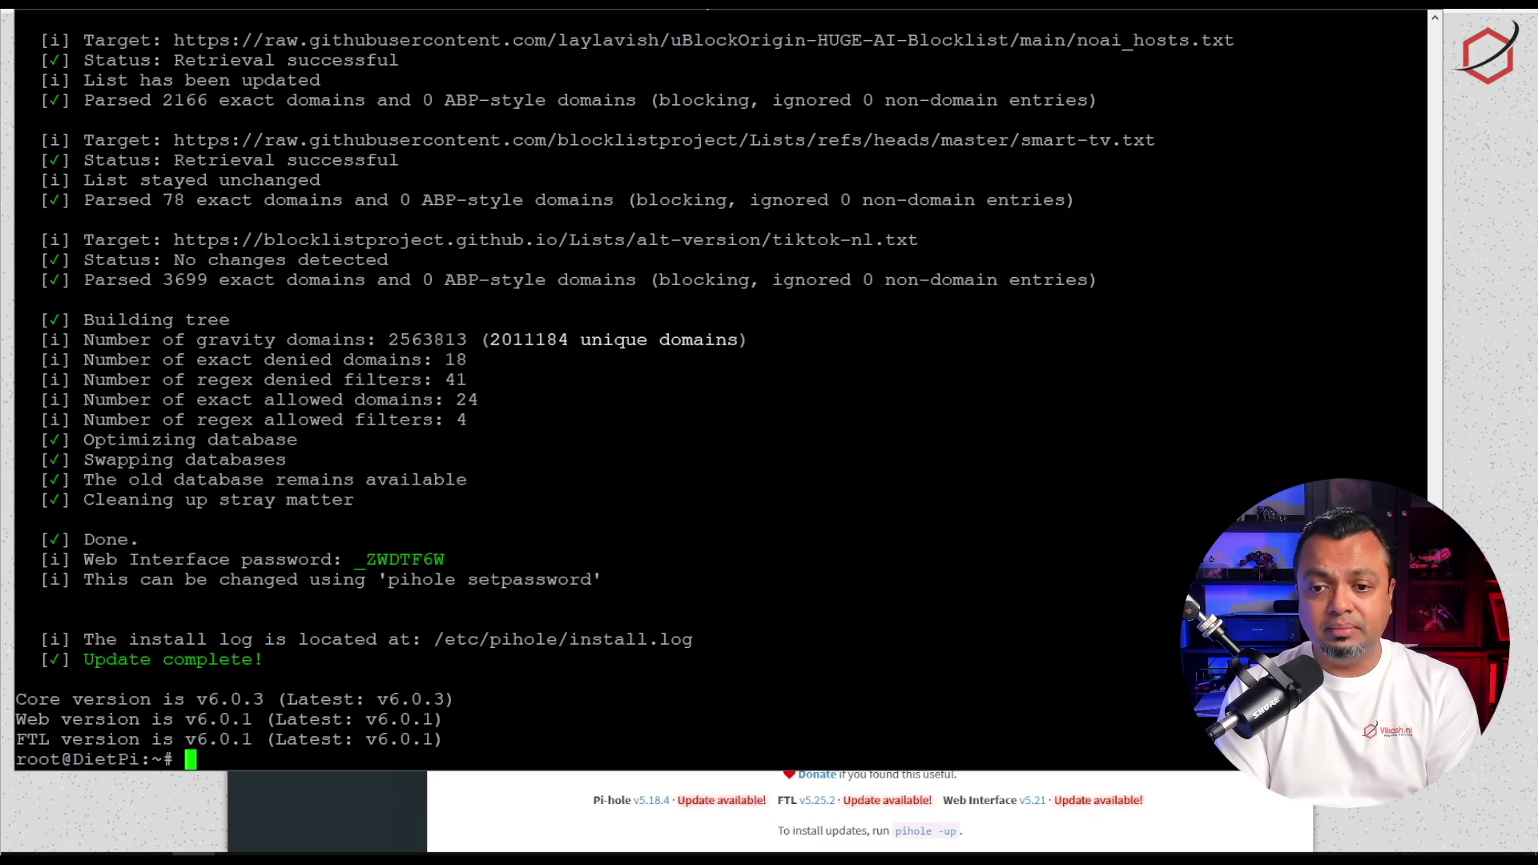
Copy the newly generated web interface password from the update output.
double_click(404, 559)
left_click(512, 829)
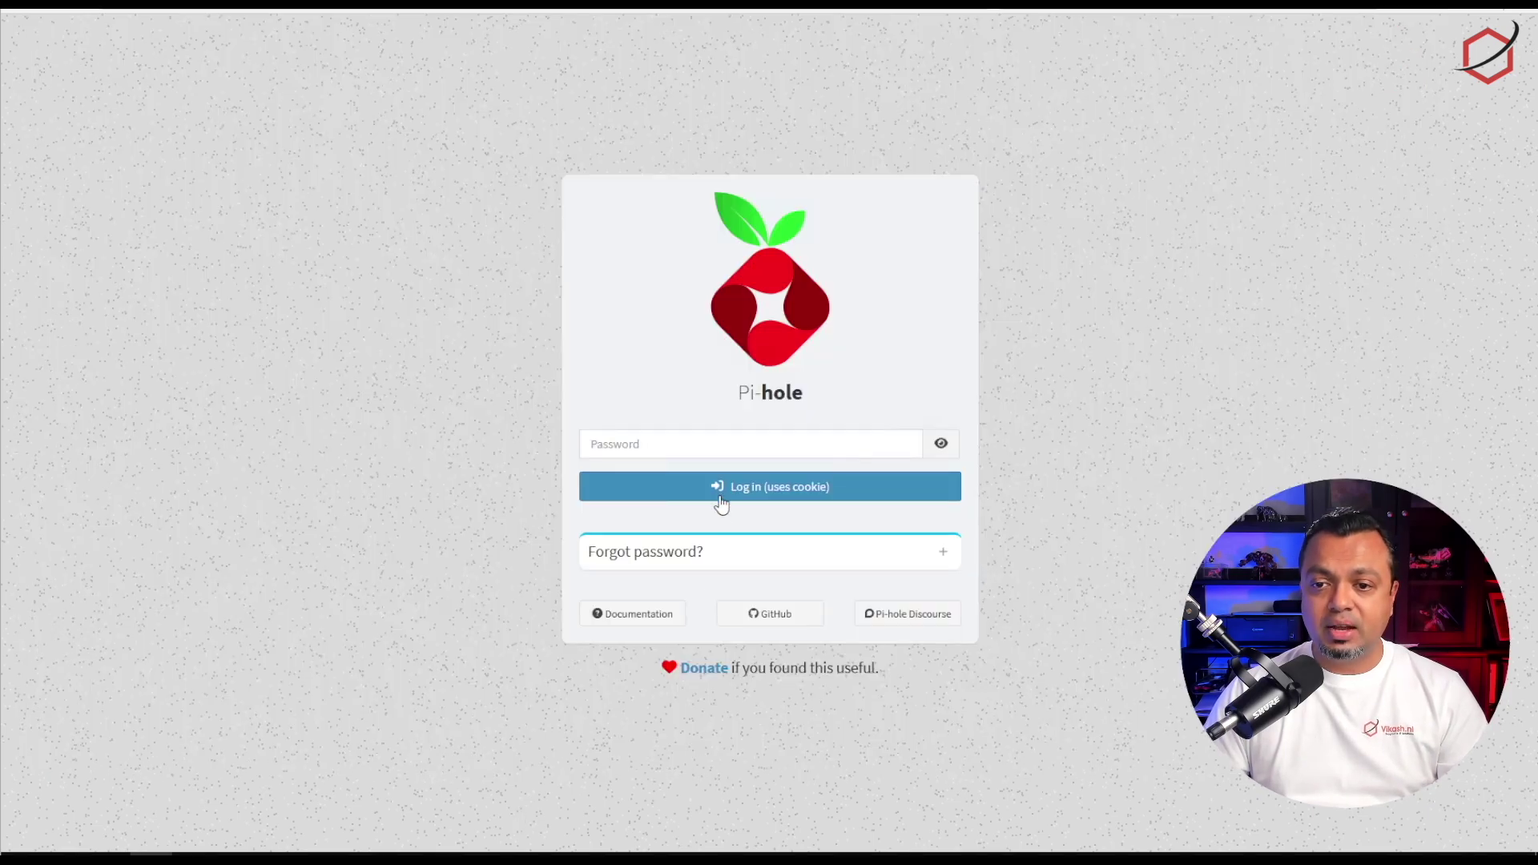
Log in with the pasted password, decline saving it, and review the v6 dashboard.
left_click(723, 449)
key("ctrl+v")
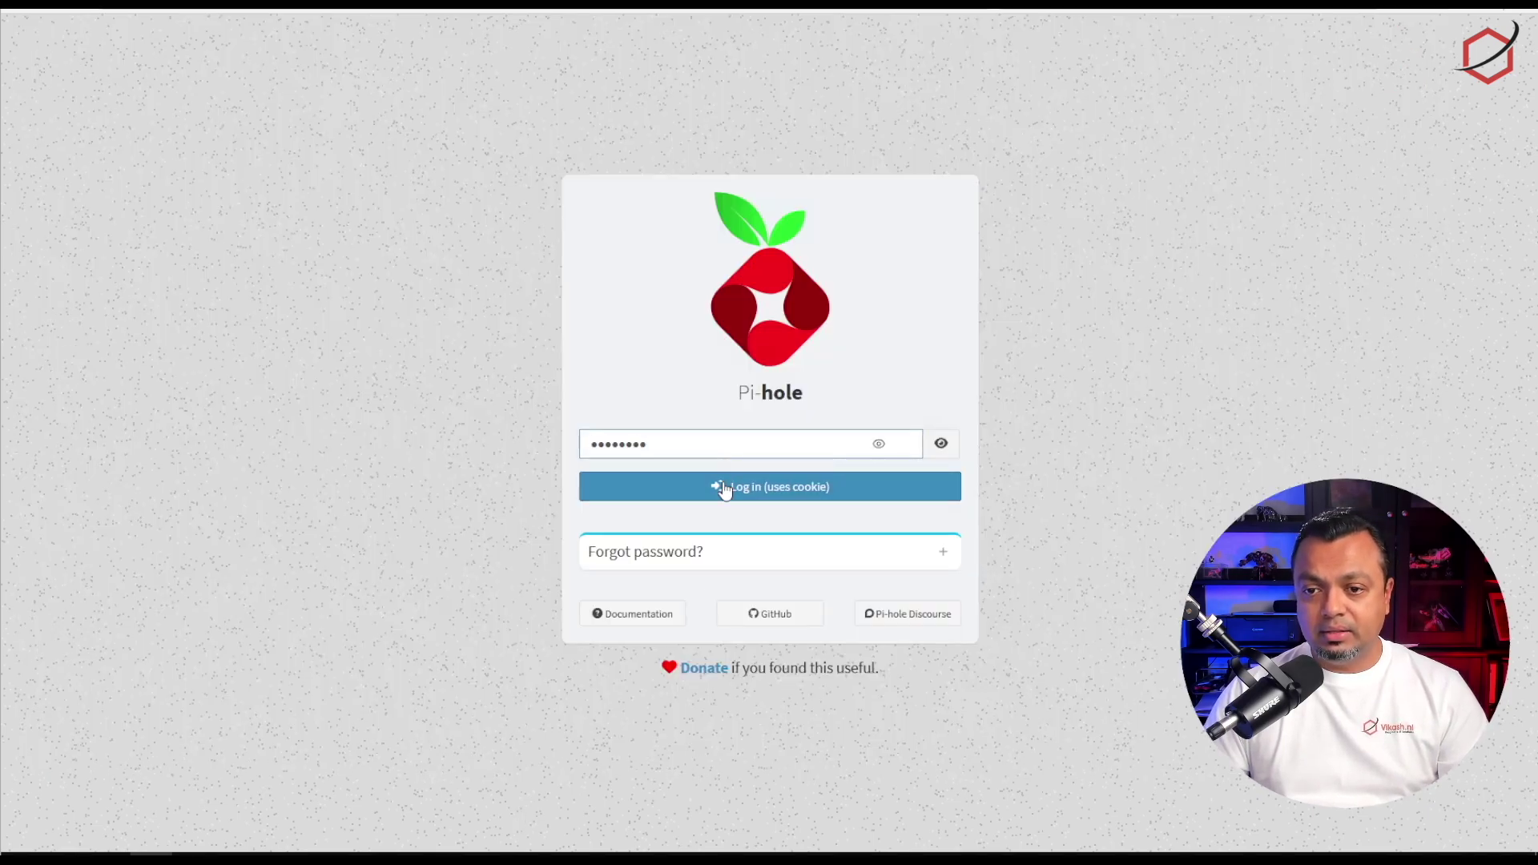
left_click(720, 488)
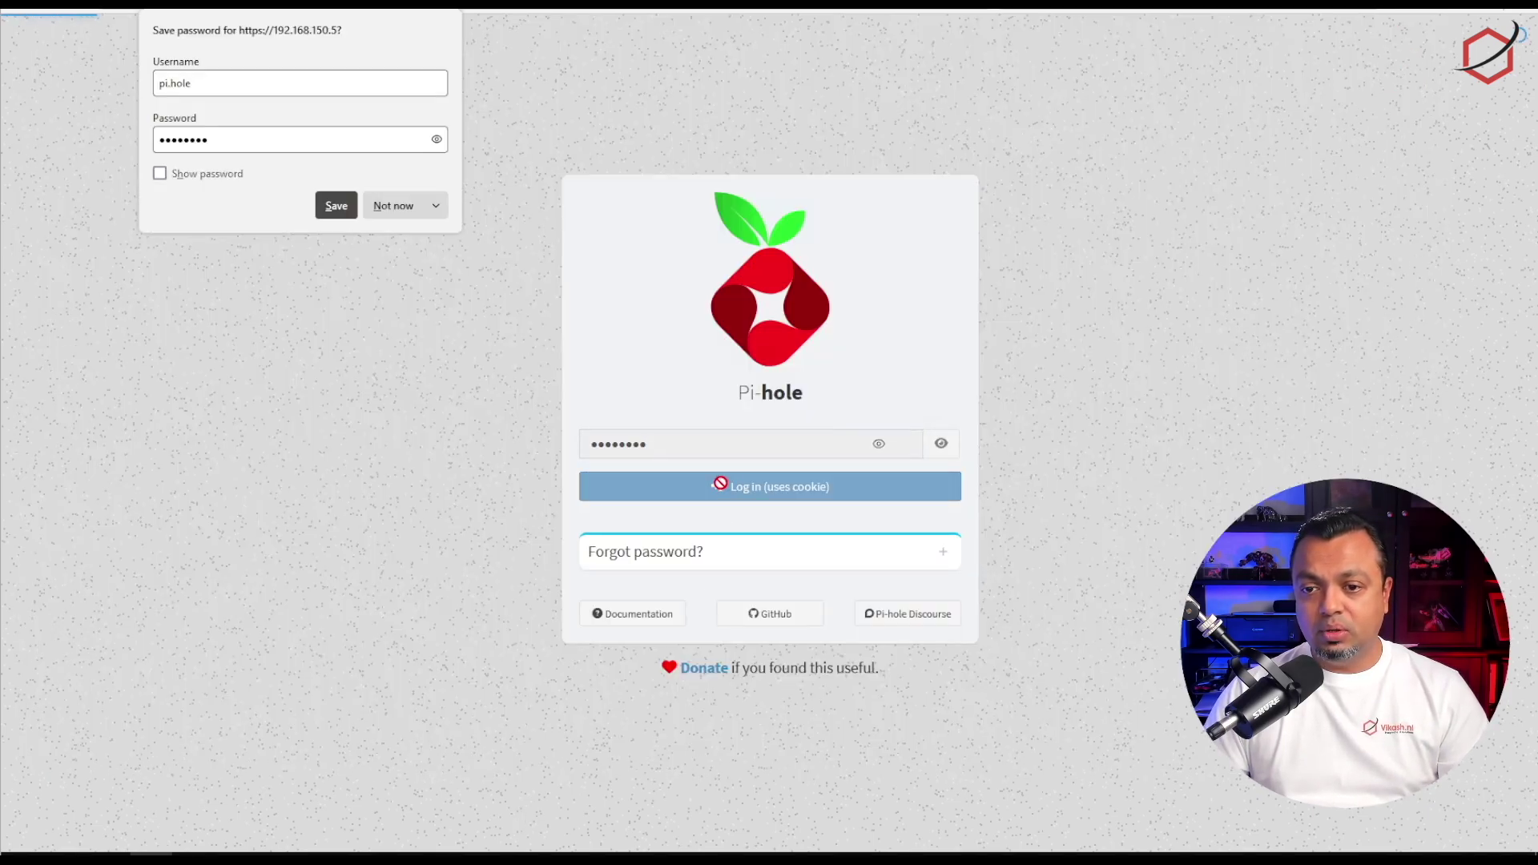
left_click(392, 206)
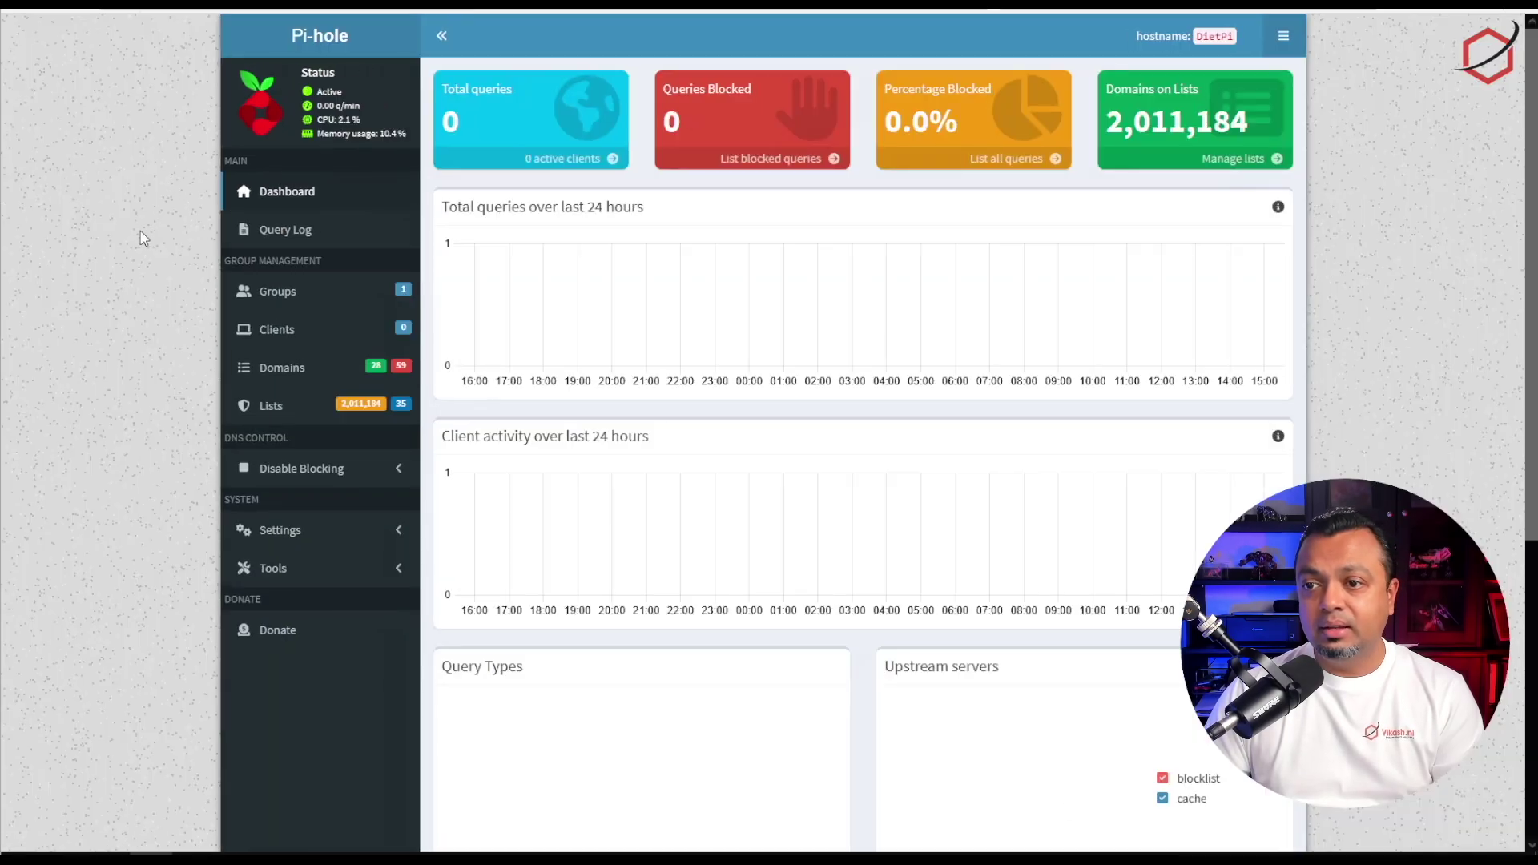
scroll(136, 233, "down", 5)
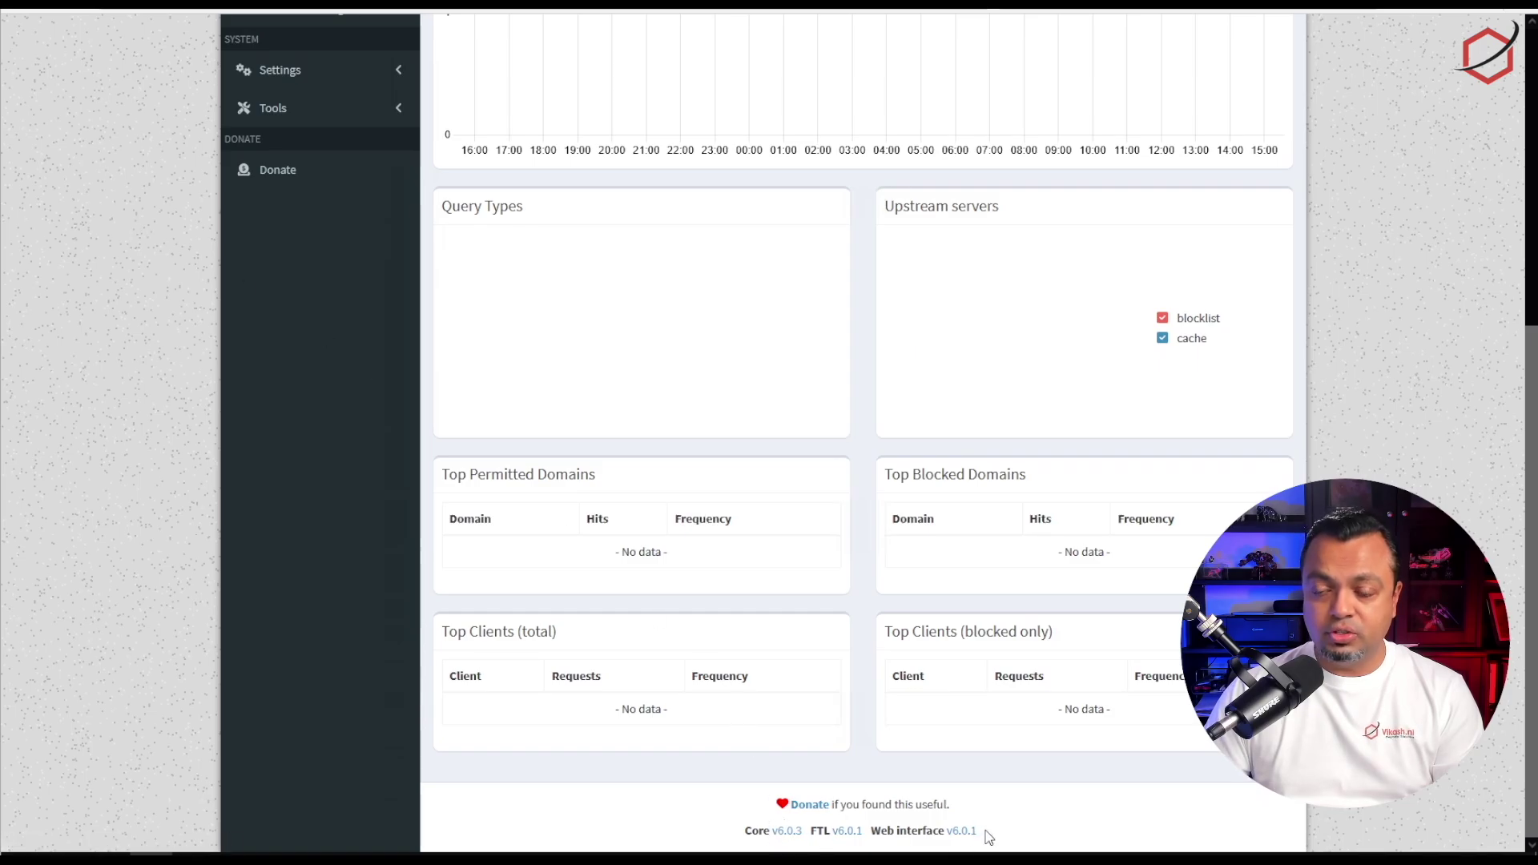
scroll(264, 457, "up", 5)
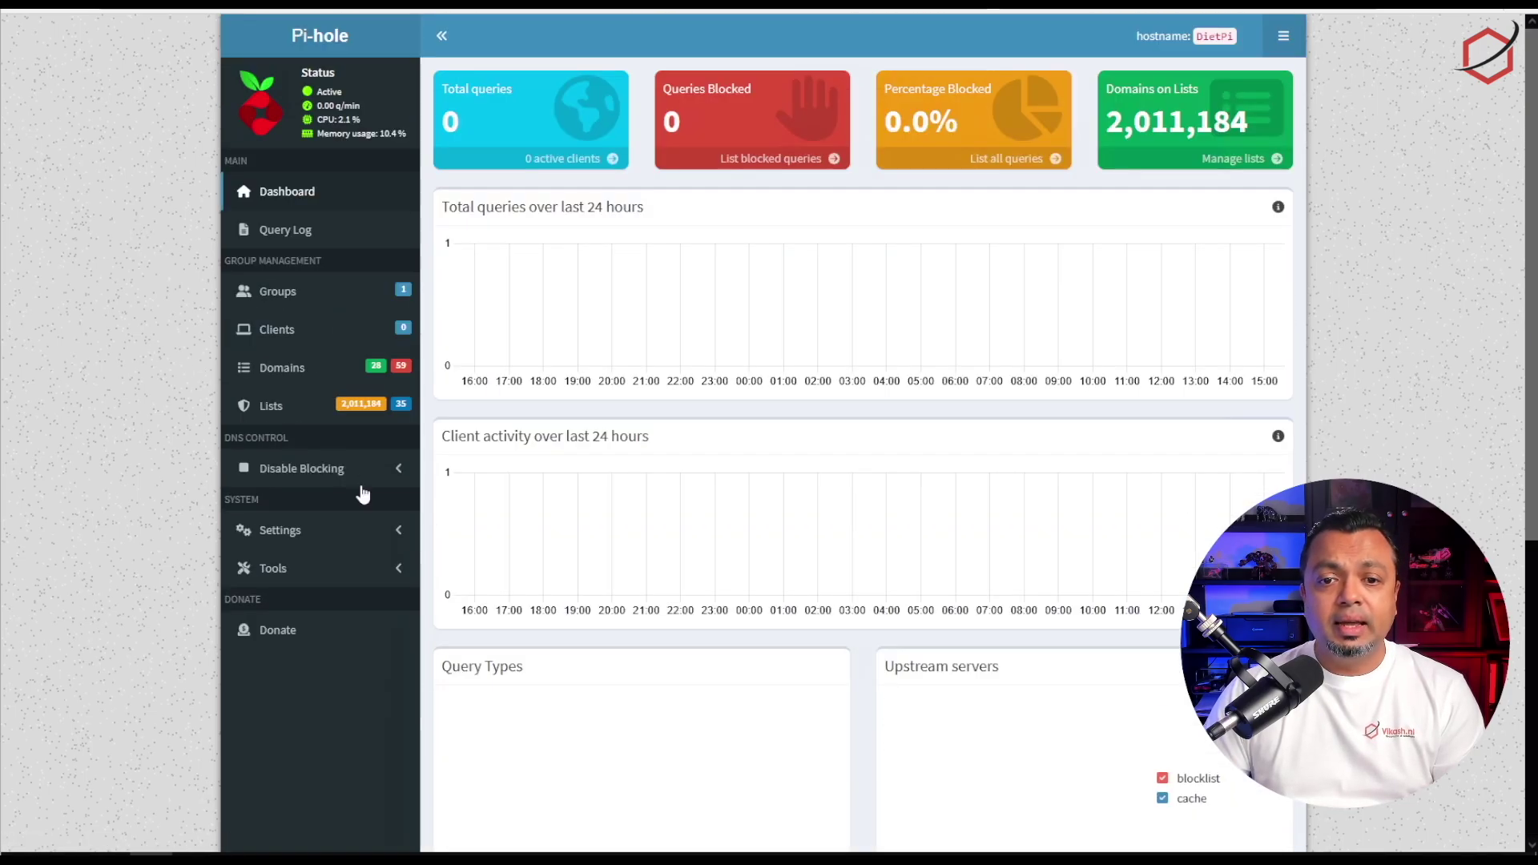
Open the Lists page and review the migrated subscribed blocklists.
left_click(307, 402)
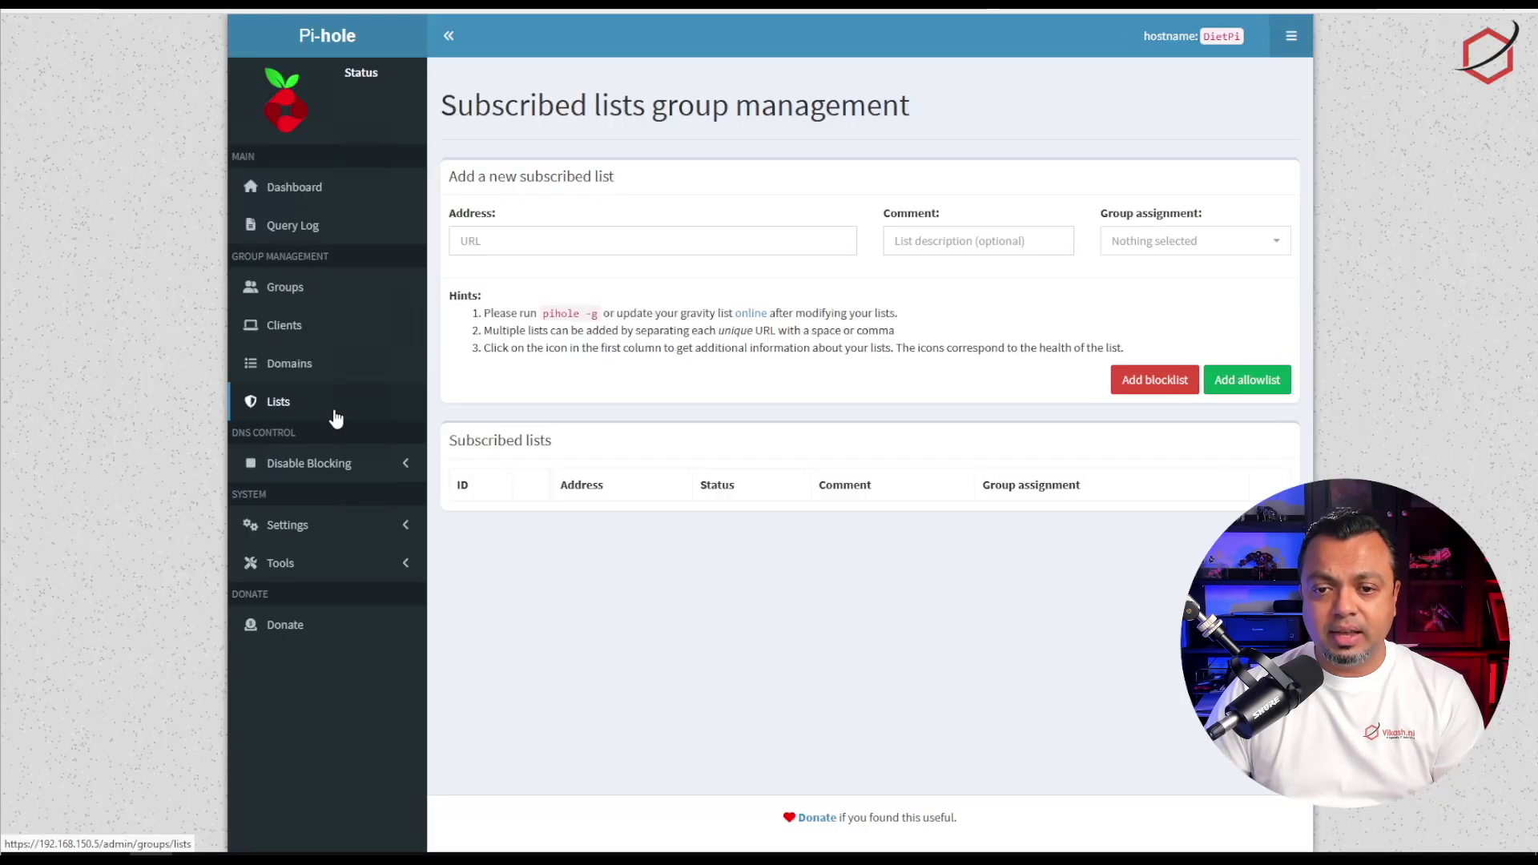
scroll(698, 478, "down", 2)
scroll(699, 479, "up", 2)
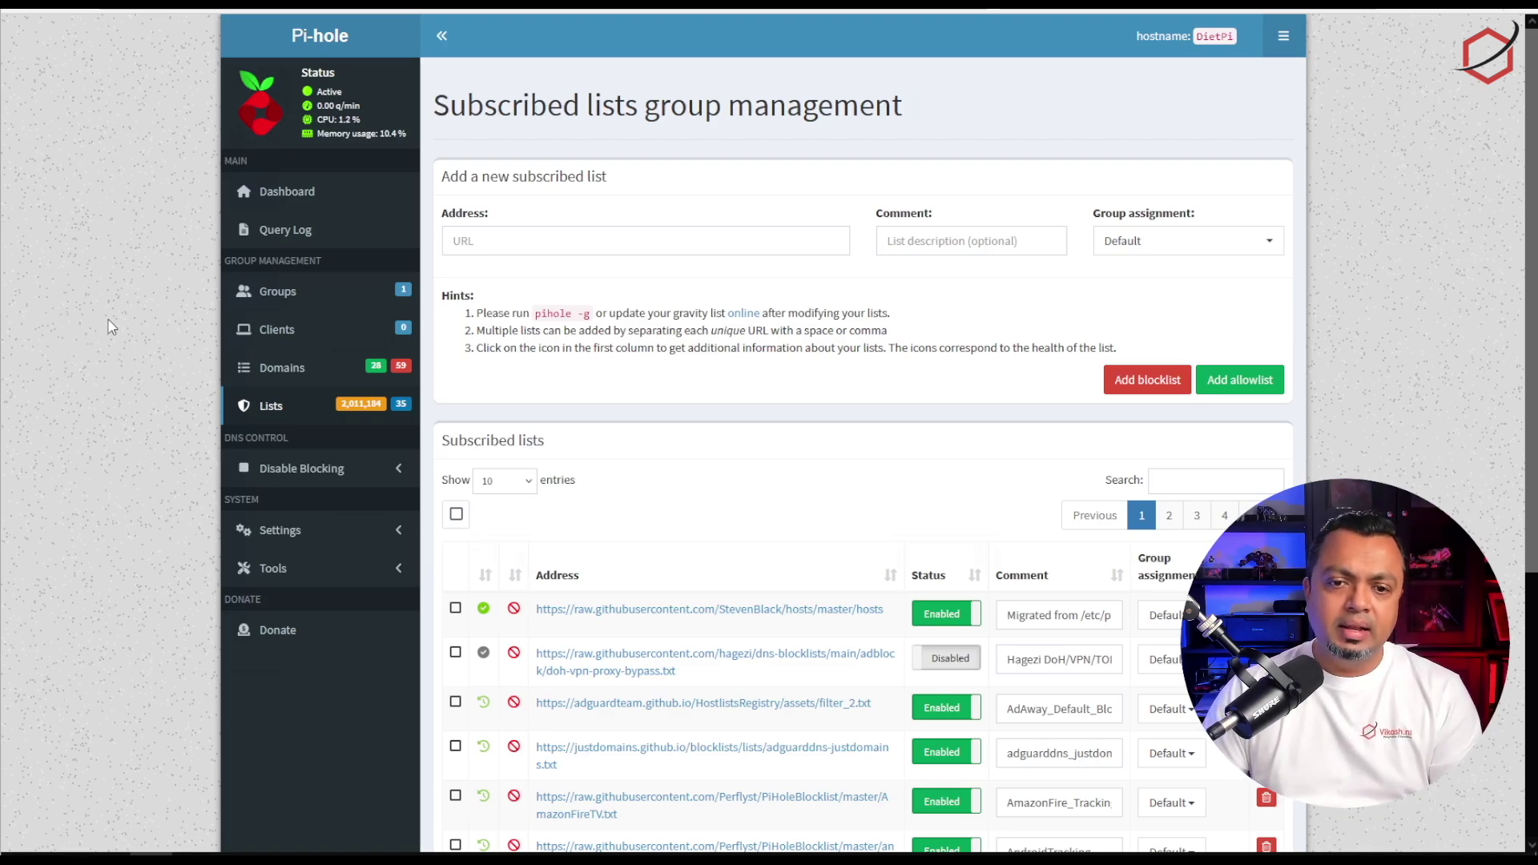
Expand Settings in the sidebar to show System, DNS and Teleporter pages.
left_click(292, 537)
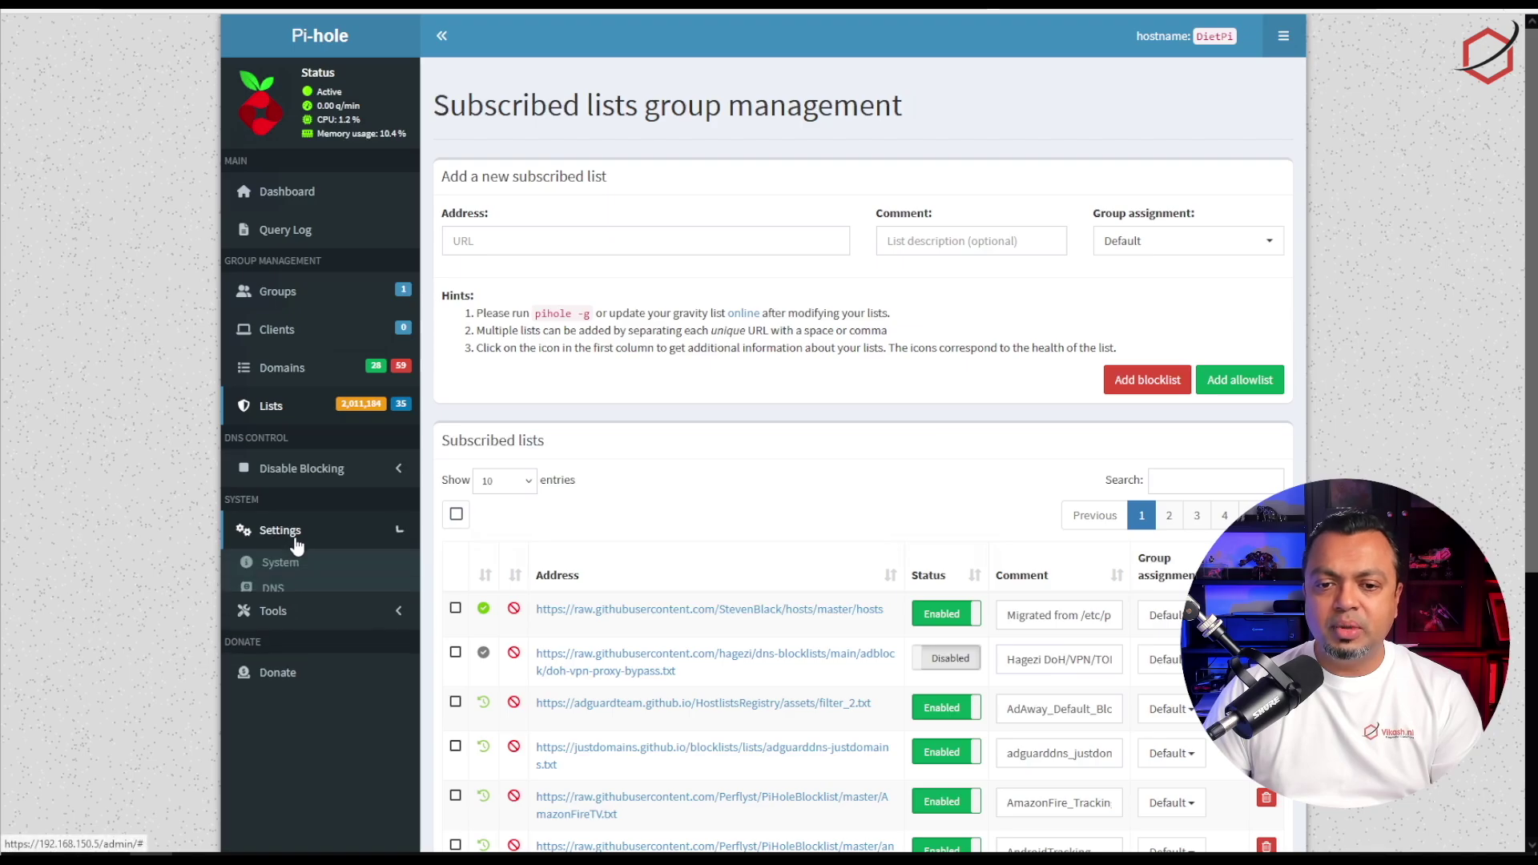